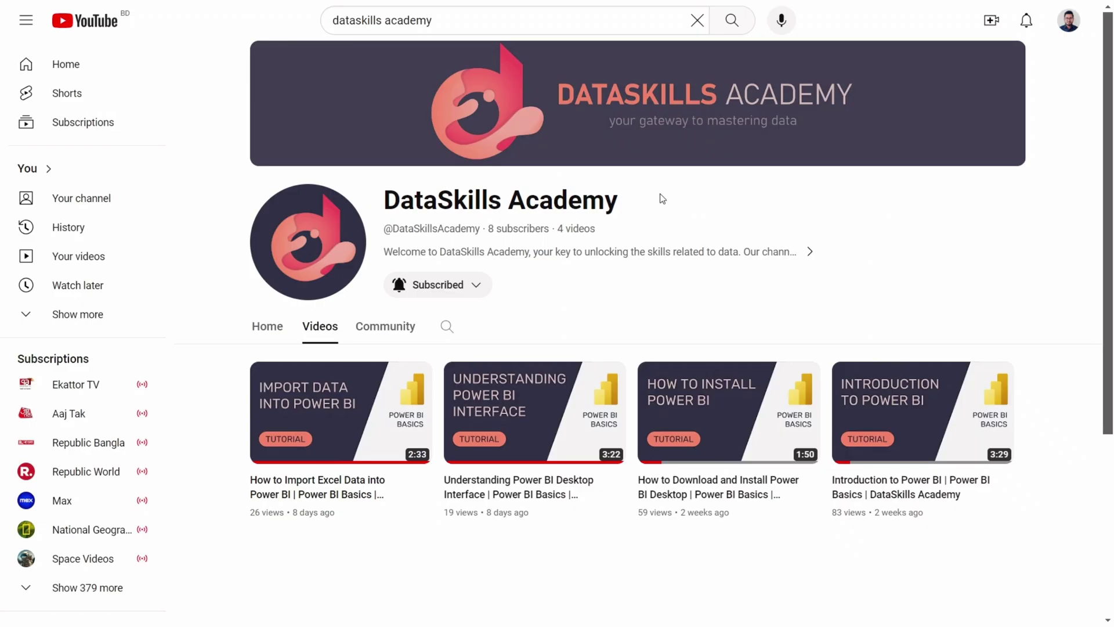
Scroll down the Global Superstore Dataset page and expand the Data Card's full column list.
scroll(662, 199, "down", 1)
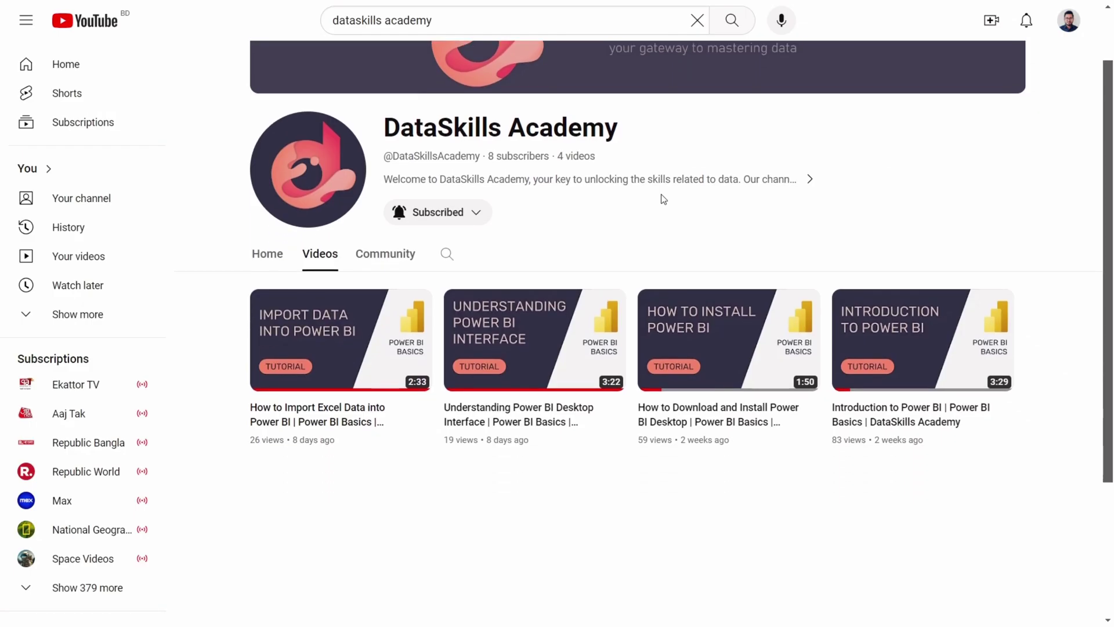
scroll(662, 198, "down", 1)
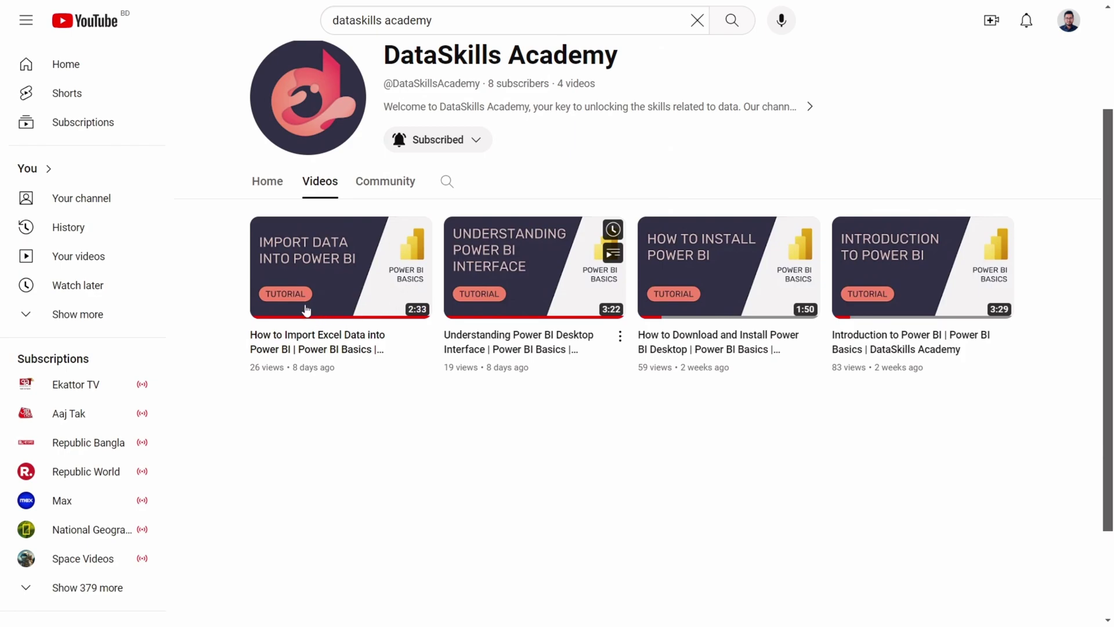
mouse_move(302, 307)
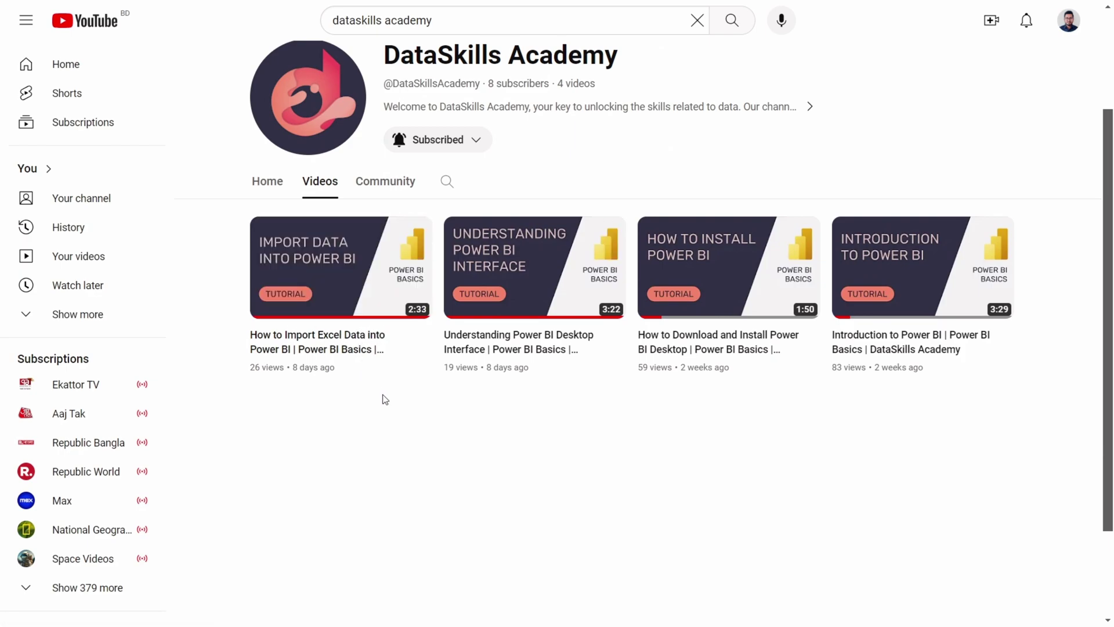
mouse_move(370, 355)
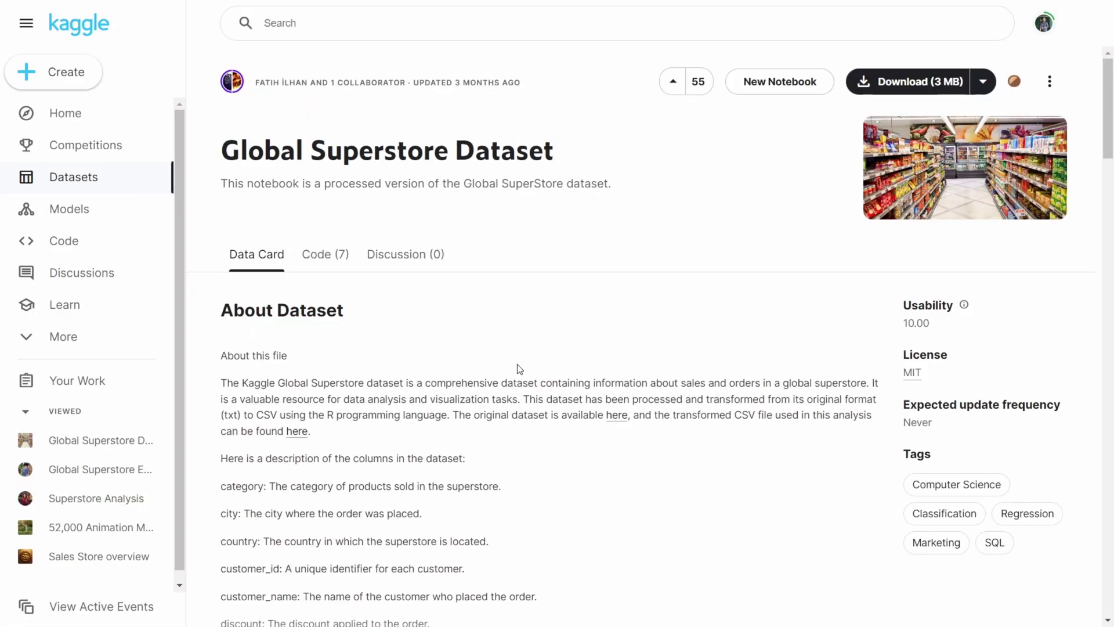
scroll(519, 369, "down", 1)
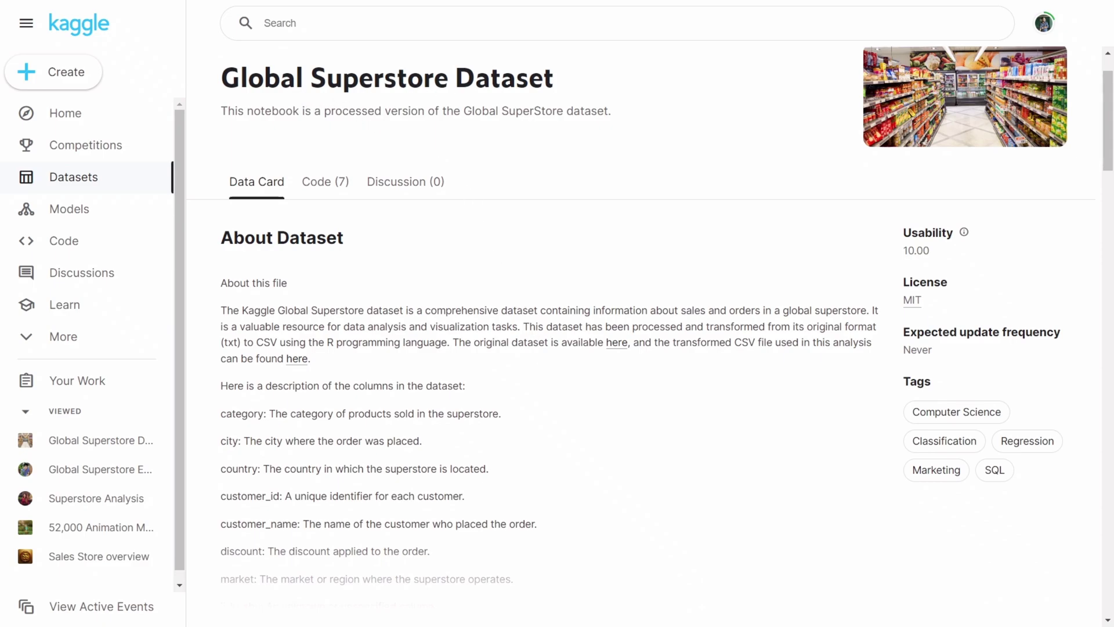
scroll(478, 222, "down", 1)
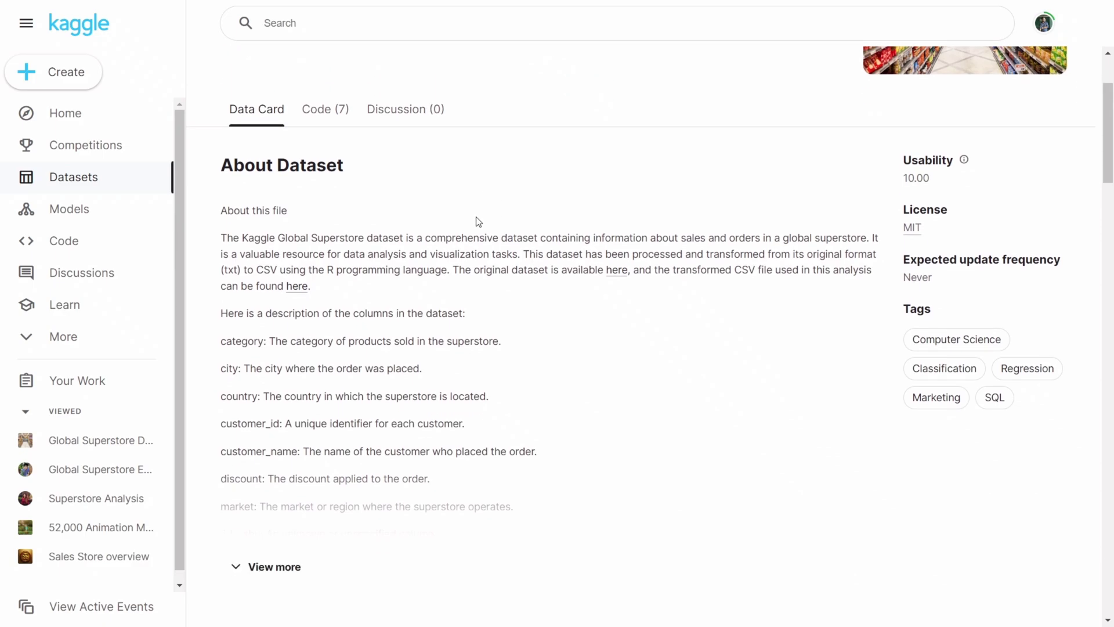
scroll(478, 223, "down", 1)
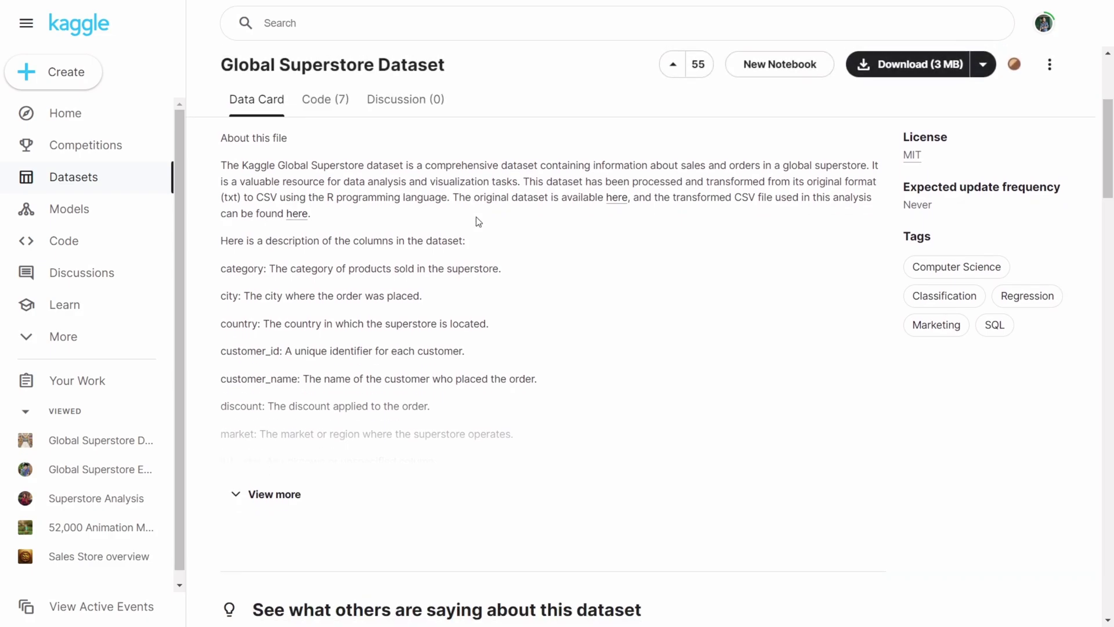
scroll(478, 222, "down", 2)
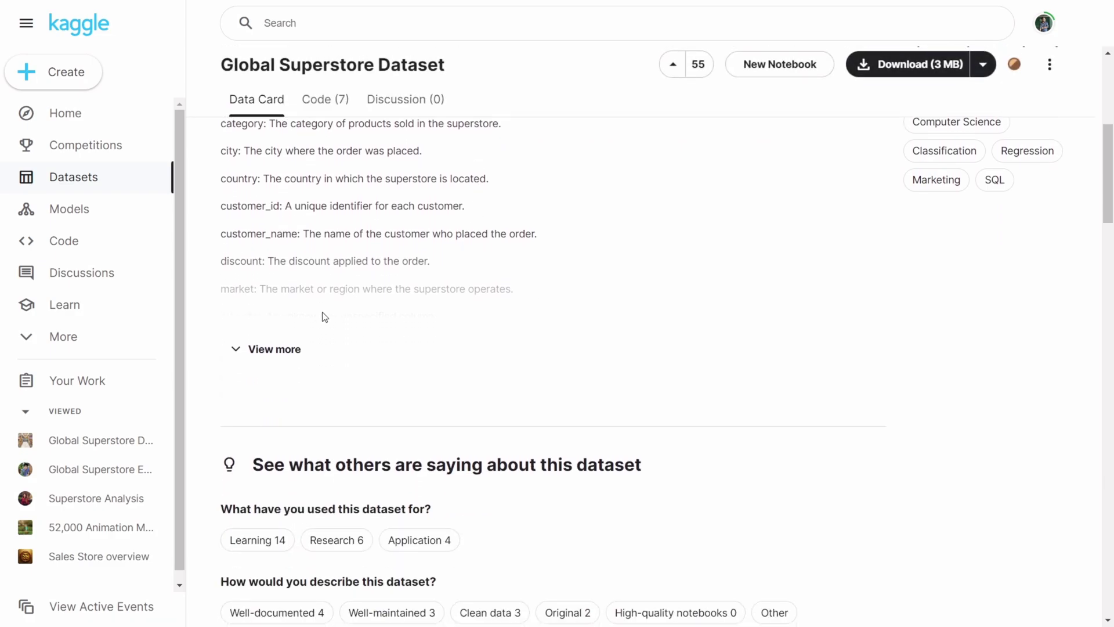
left_click(292, 351)
scroll(471, 293, "down", 2)
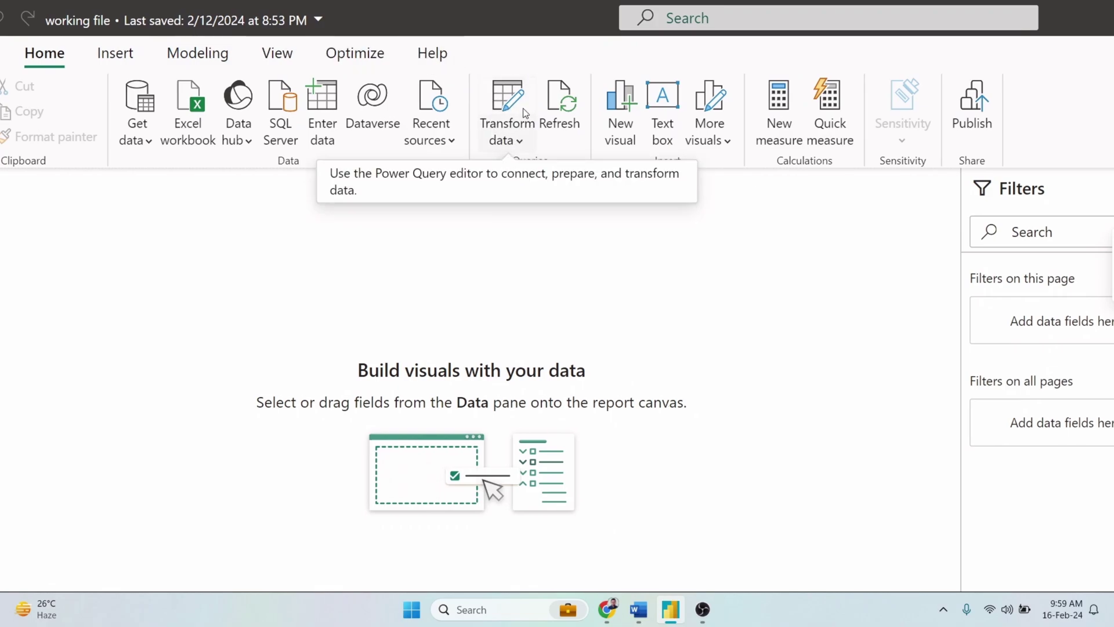
Open the Power Query Editor from the Transform data dropdown on the Home ribbon.
left_click(511, 142)
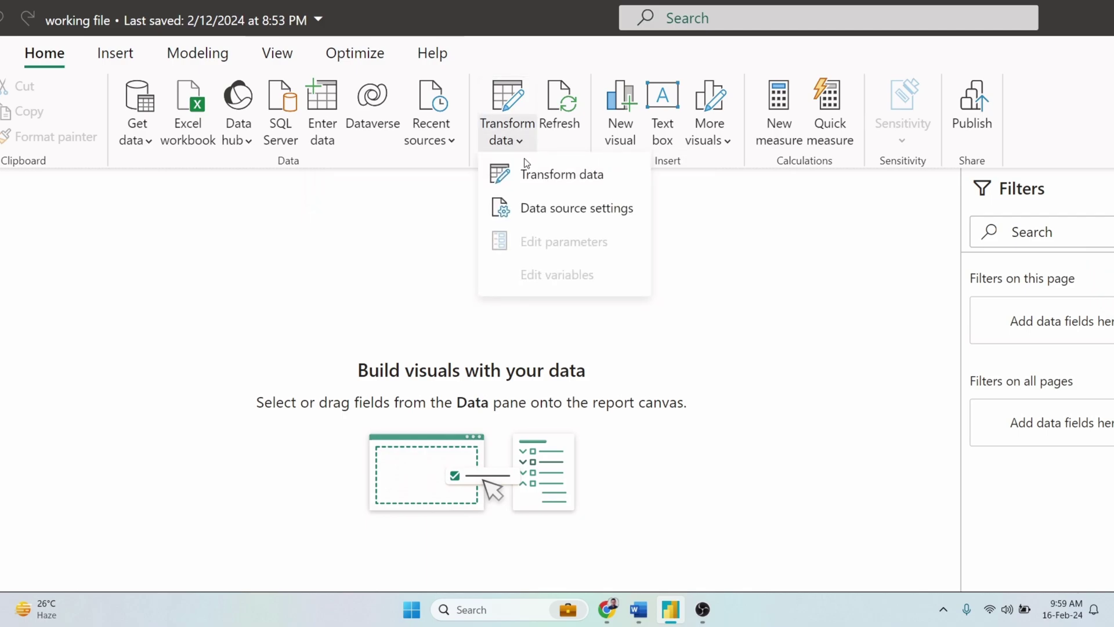
left_click(531, 174)
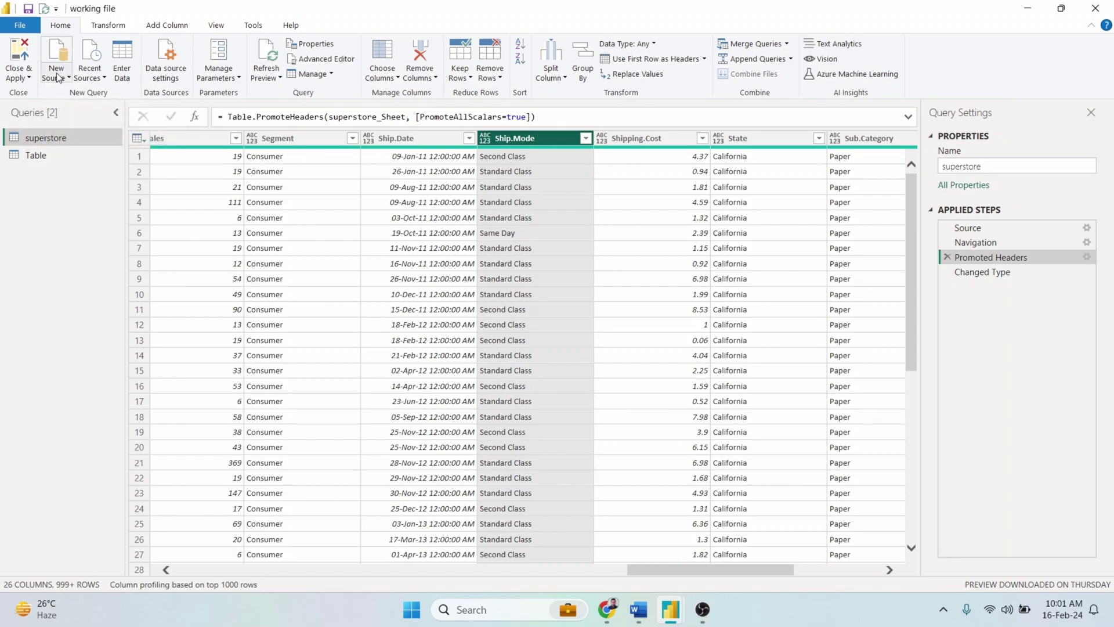
Browse the New Source and Recent Sources lists, closing both without choosing a source.
left_click(58, 76)
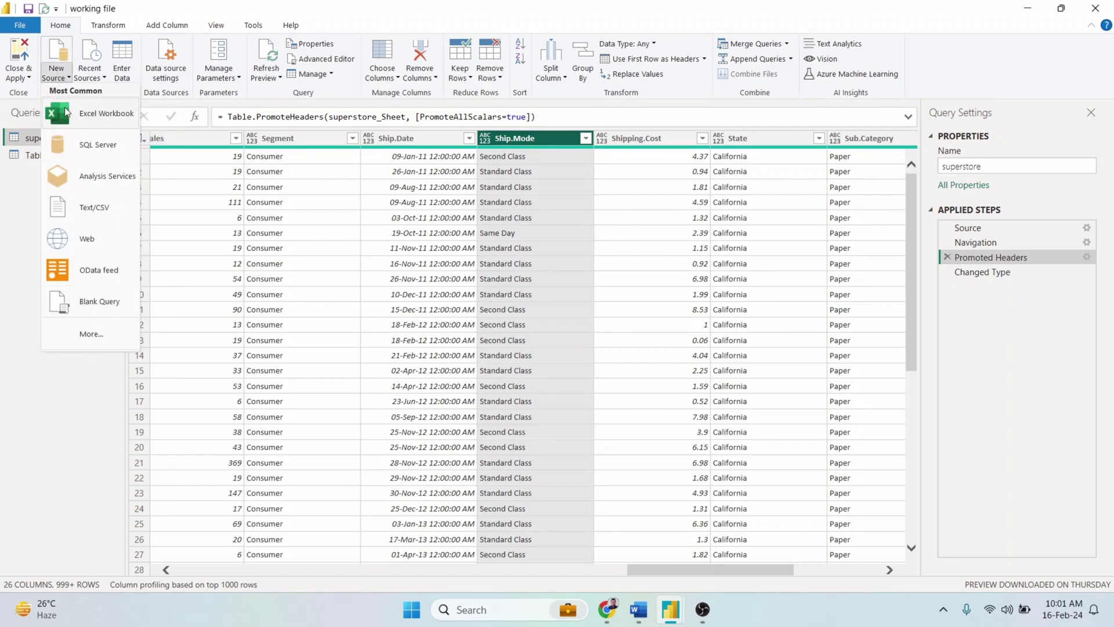
left_click(58, 76)
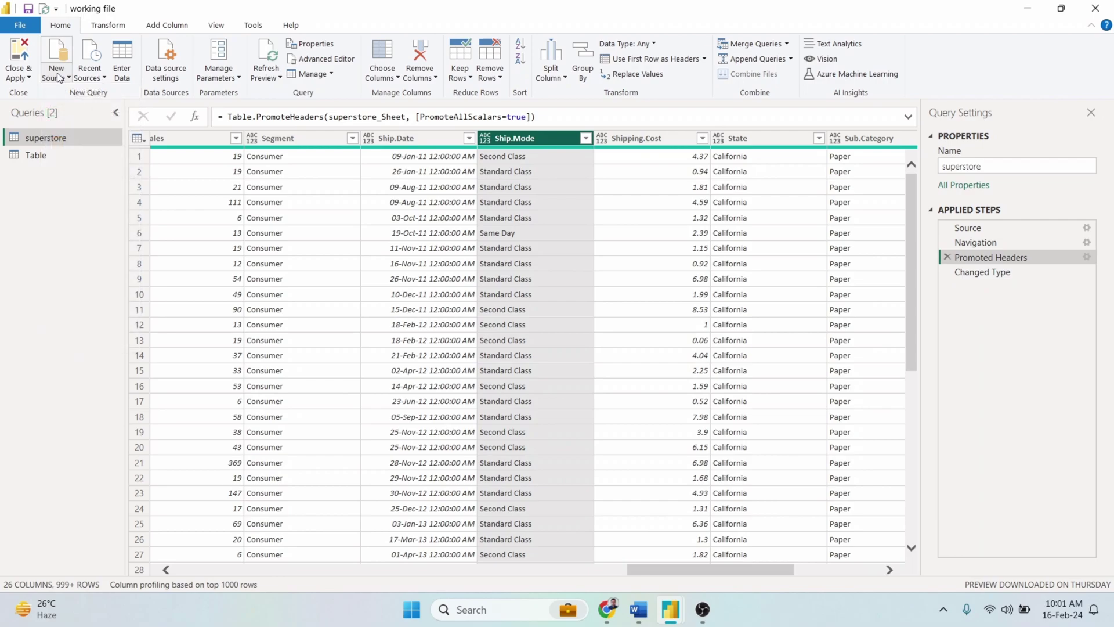
left_click(97, 78)
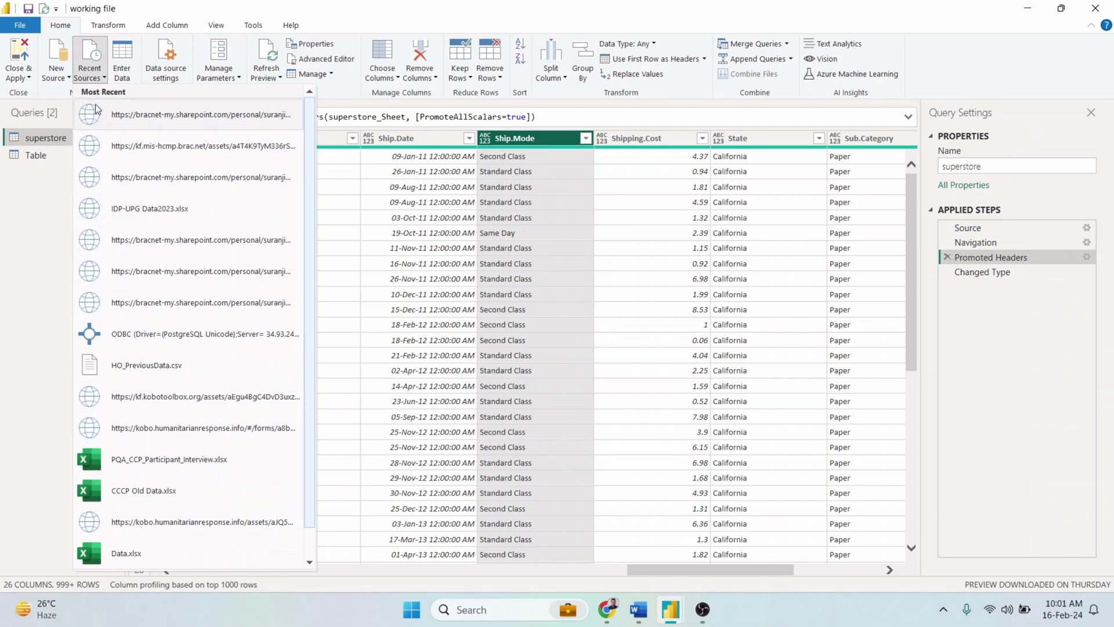
left_click(102, 82)
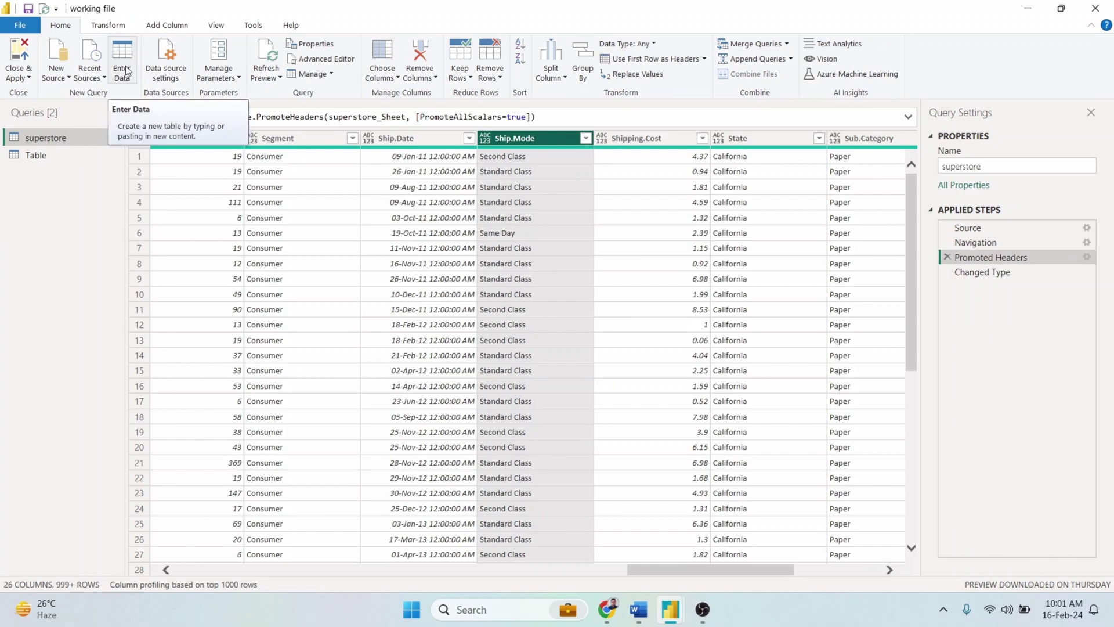
Start an Enter Data table and add a second column and extra rows.
left_click(127, 72)
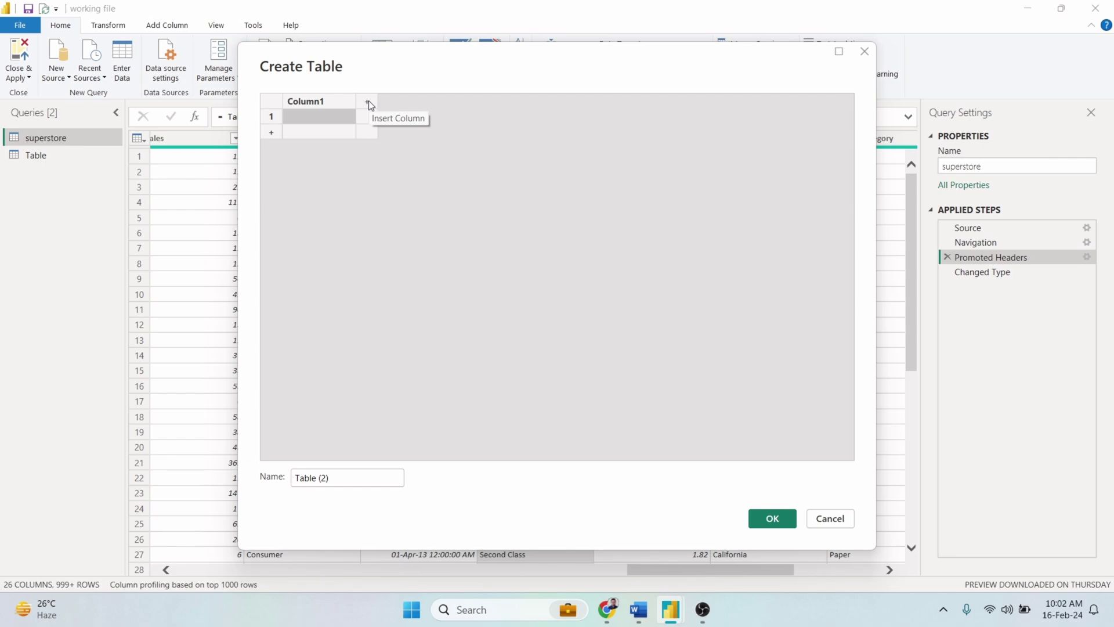
left_click(367, 103)
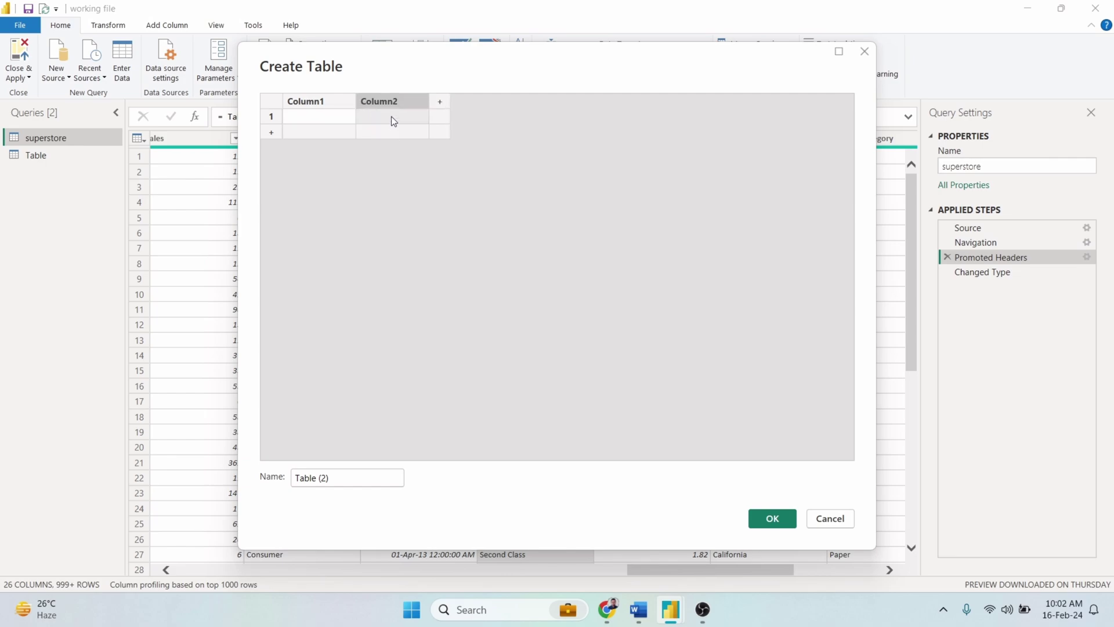
left_click(273, 134)
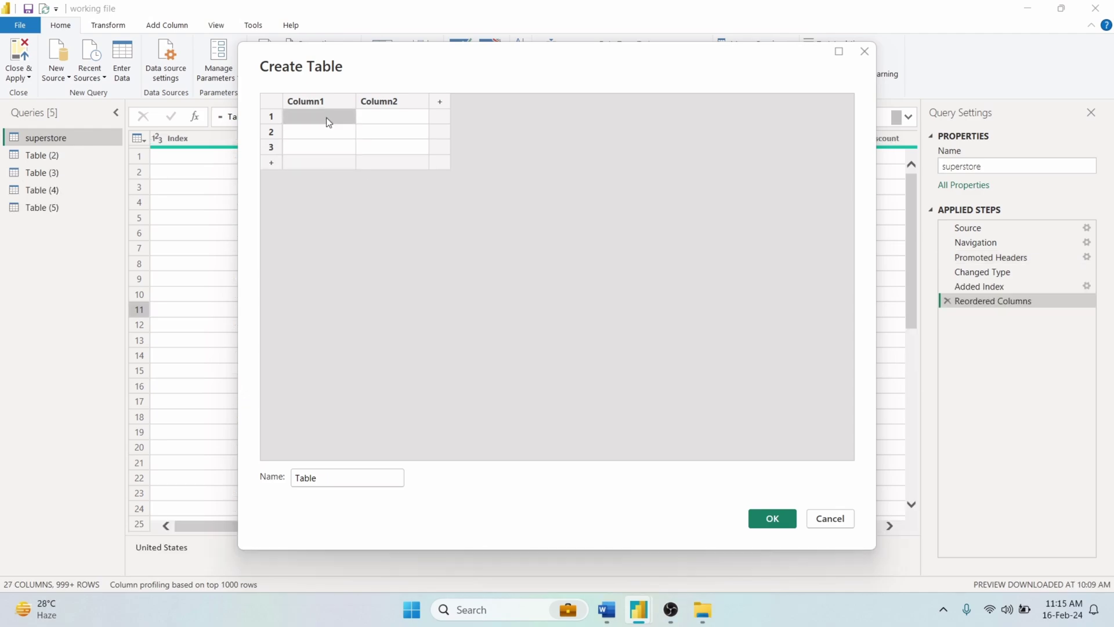
Fill the cells with Data1 through Data6 and select the table name for renaming.
type("Data1")
key("Tab")
type("Data2")
key("Tab")
type("Data3")
key("Tab")
type("Data4")
key("Tab")
type("Data5")
key("Tab")
type("Data6")
double_click(306, 477)
Create New Table, then paste Excel range A1:H14 of cryptocurrency data as a Table query.
type("New Table")
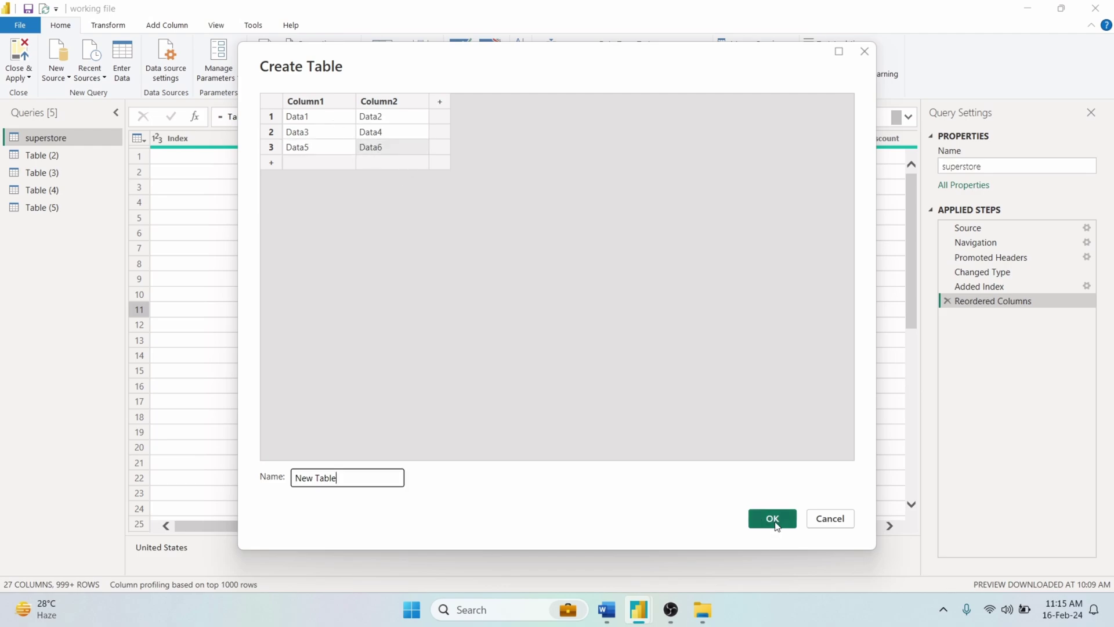
left_click(776, 525)
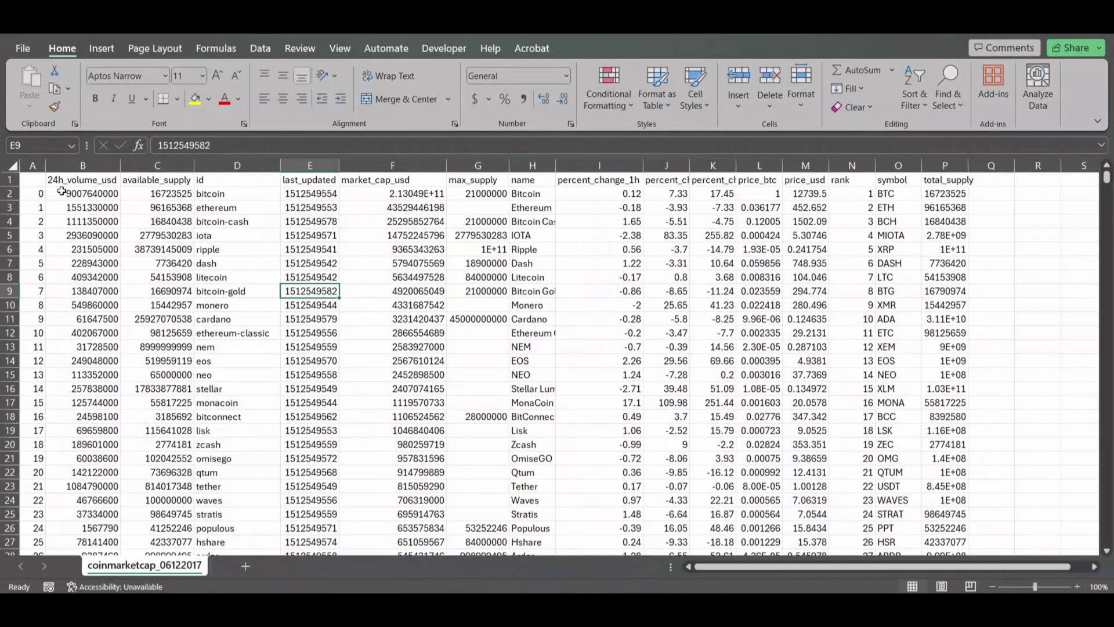
left_click_drag(33, 180, 543, 369)
key("ctrl+c")
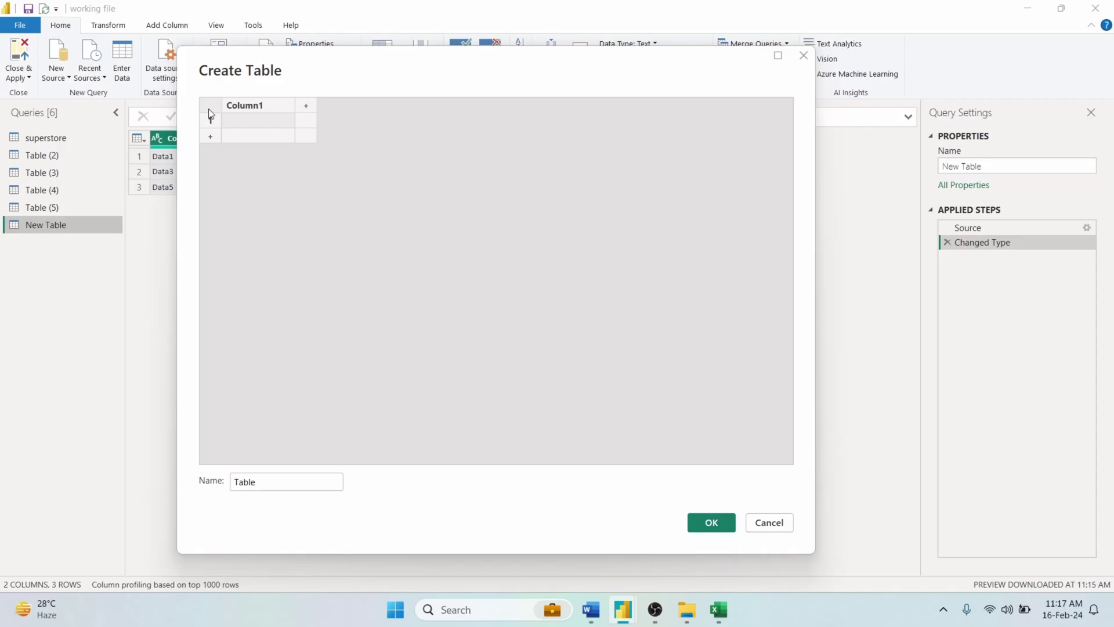
key("ctrl+v")
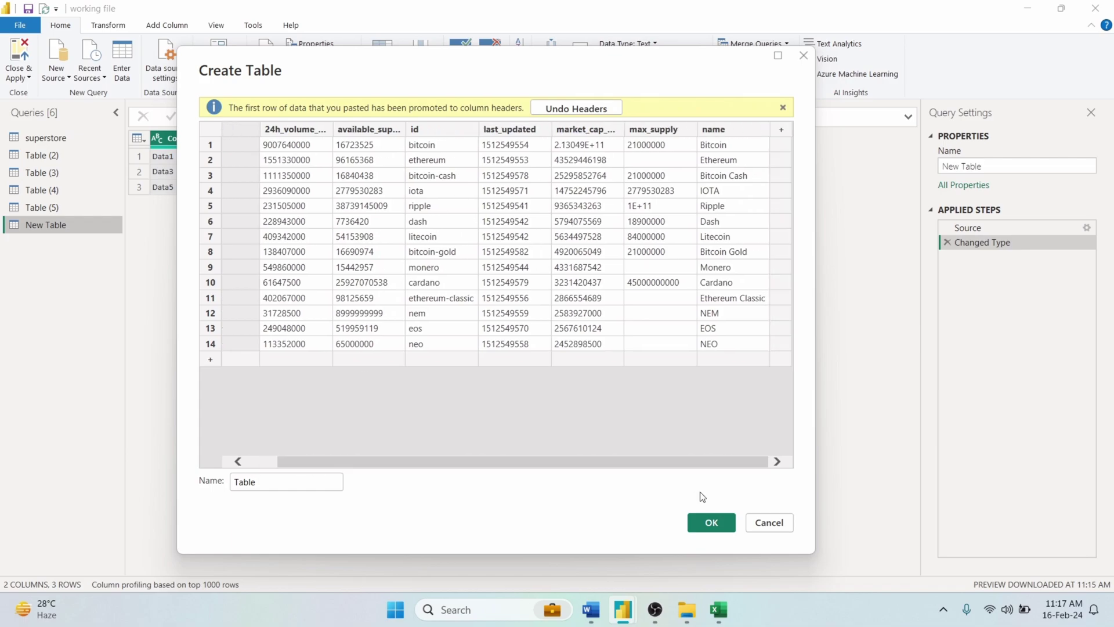
left_click(710, 522)
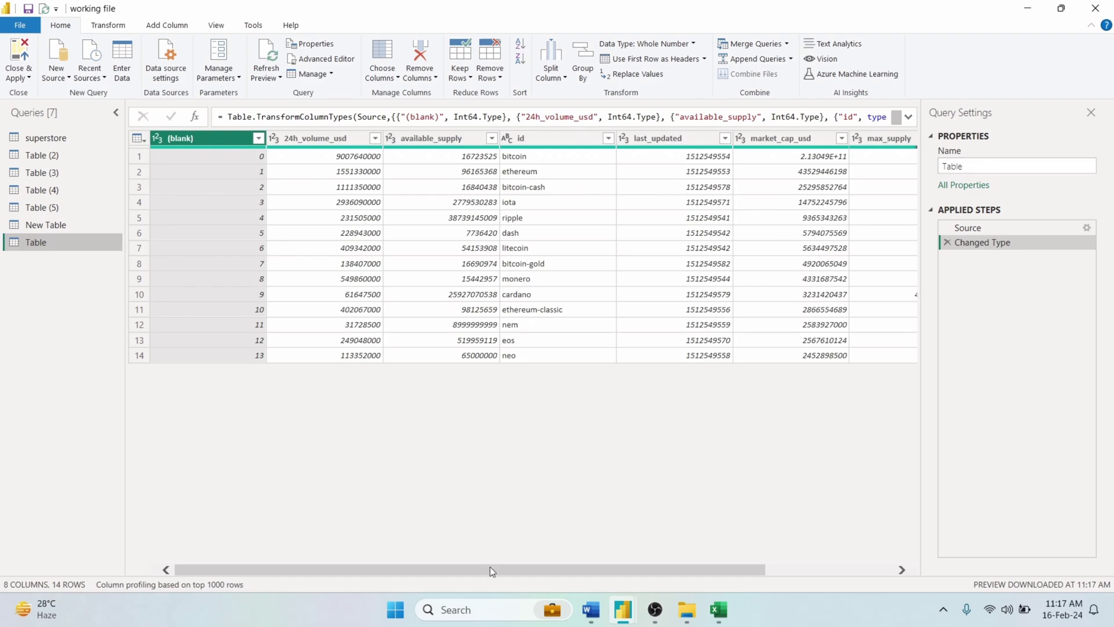
left_click_drag(489, 567, 647, 565)
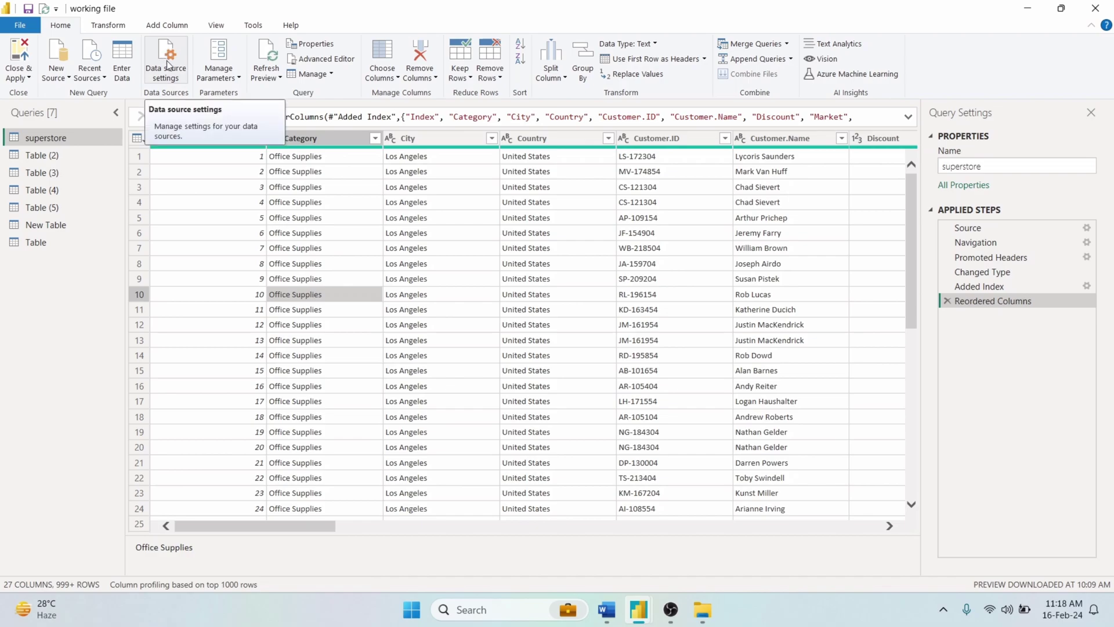
In Data source settings, change source for superstore.xlsx and select its full file path.
left_click(172, 66)
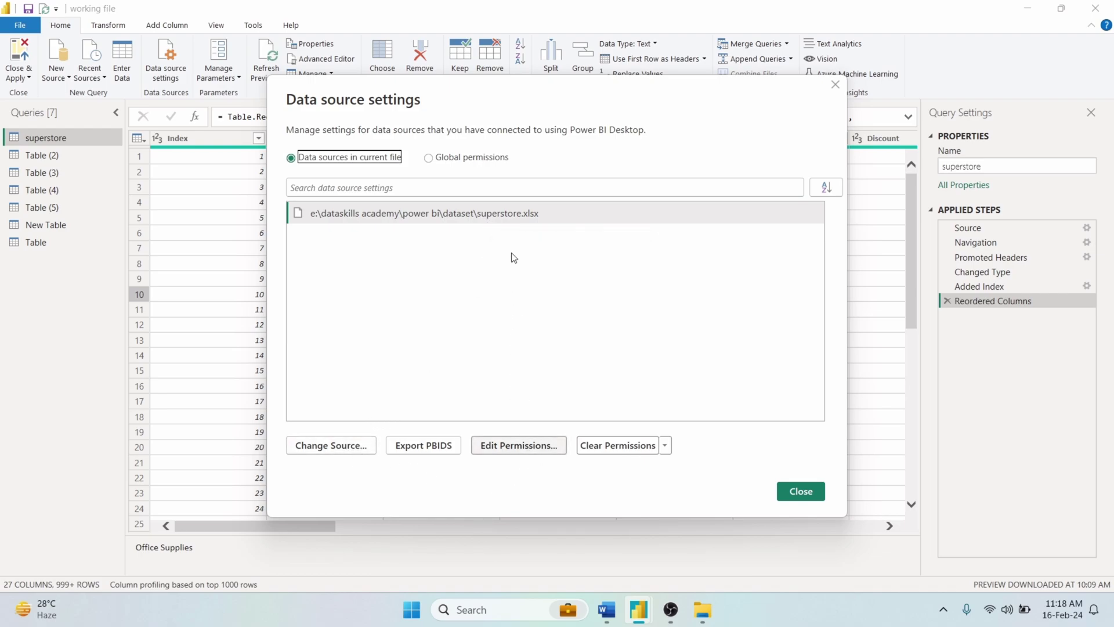
left_click(603, 258)
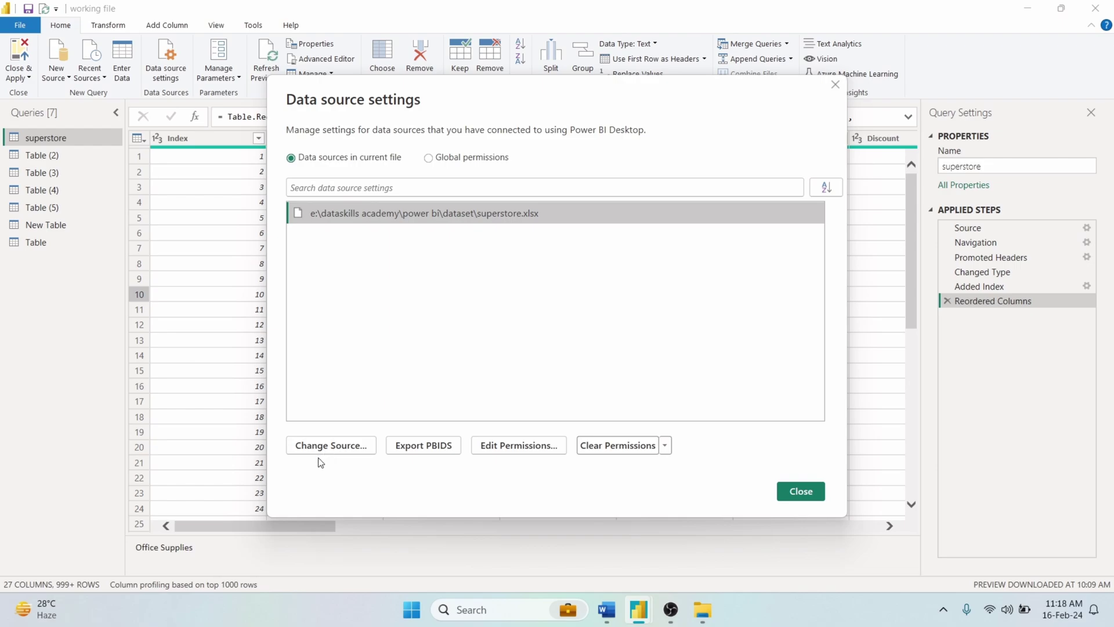
left_click(327, 447)
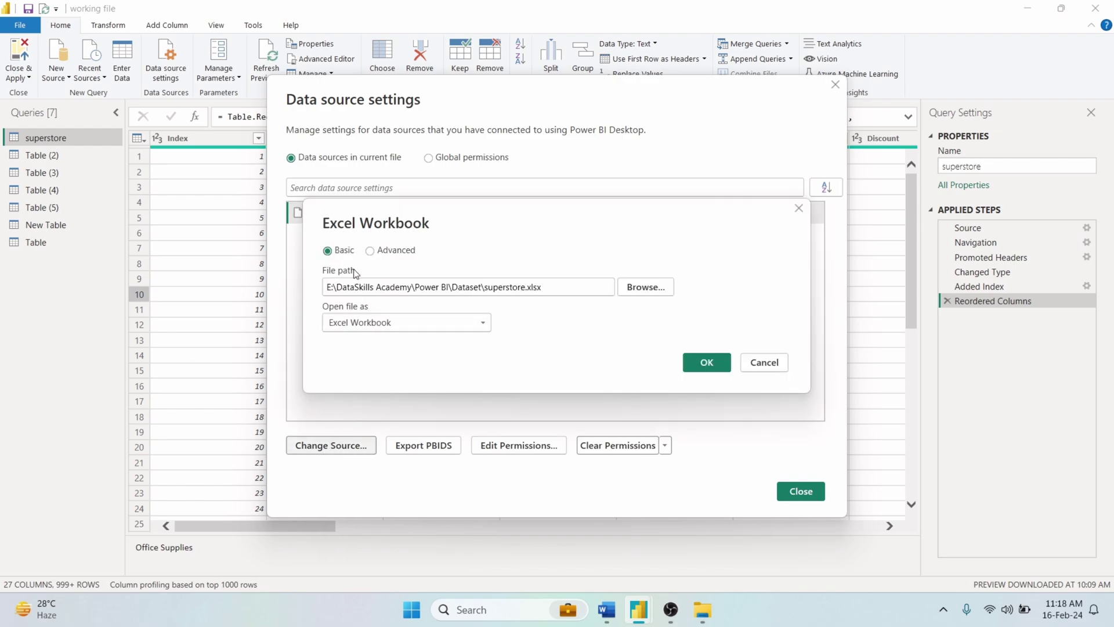
triple_click(331, 289)
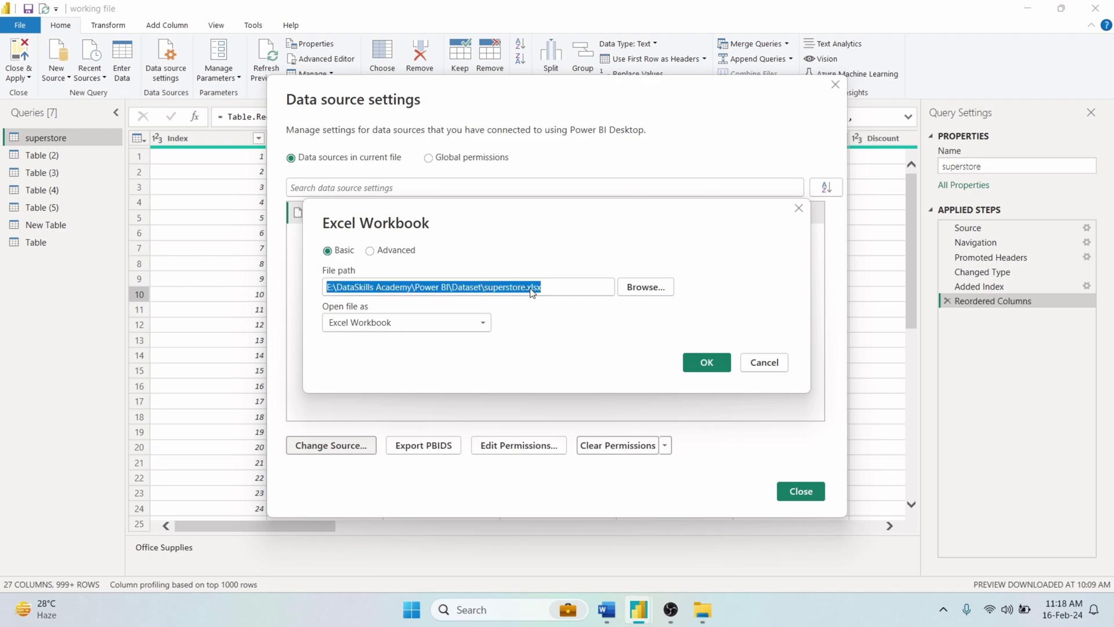
Close the source settings and refresh the data of all queries.
left_click(696, 362)
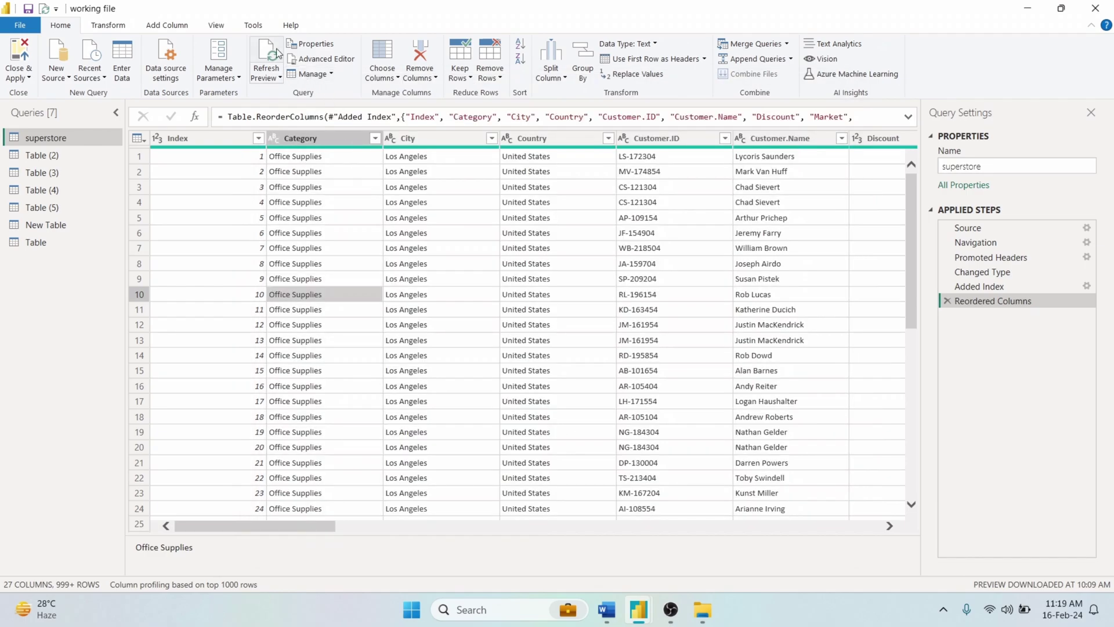
left_click(278, 77)
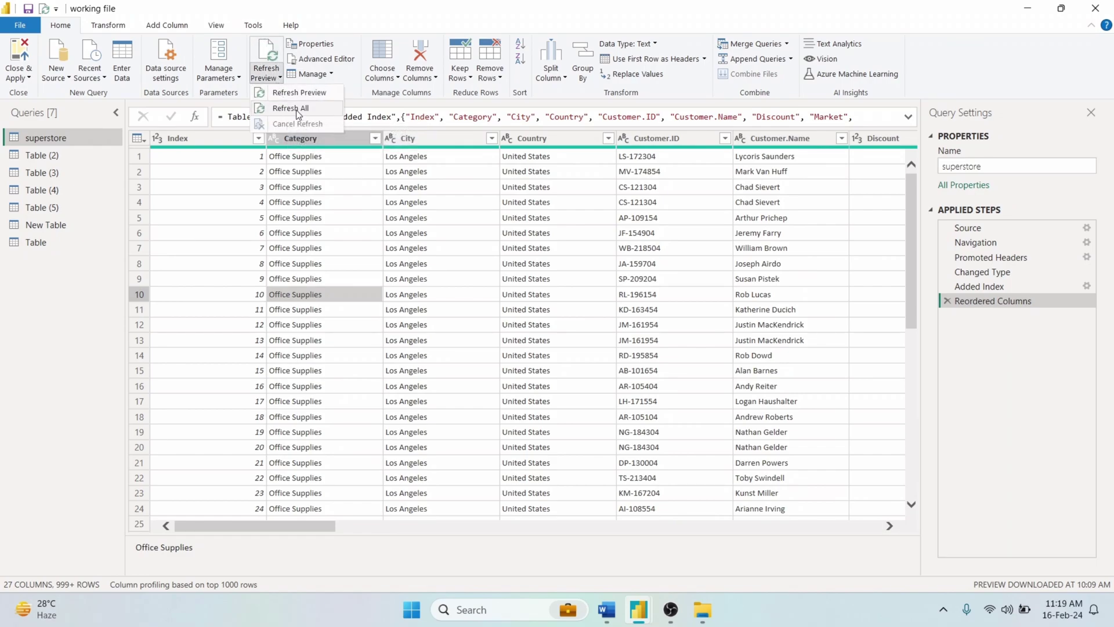
left_click(299, 110)
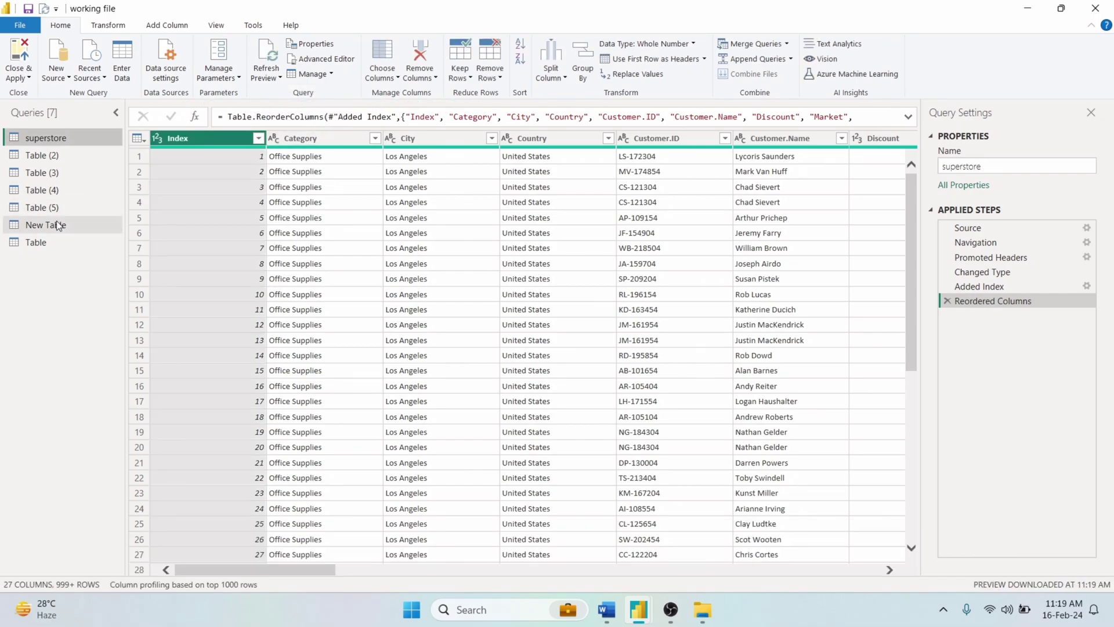
Delete the New Table query.
left_click(58, 225)
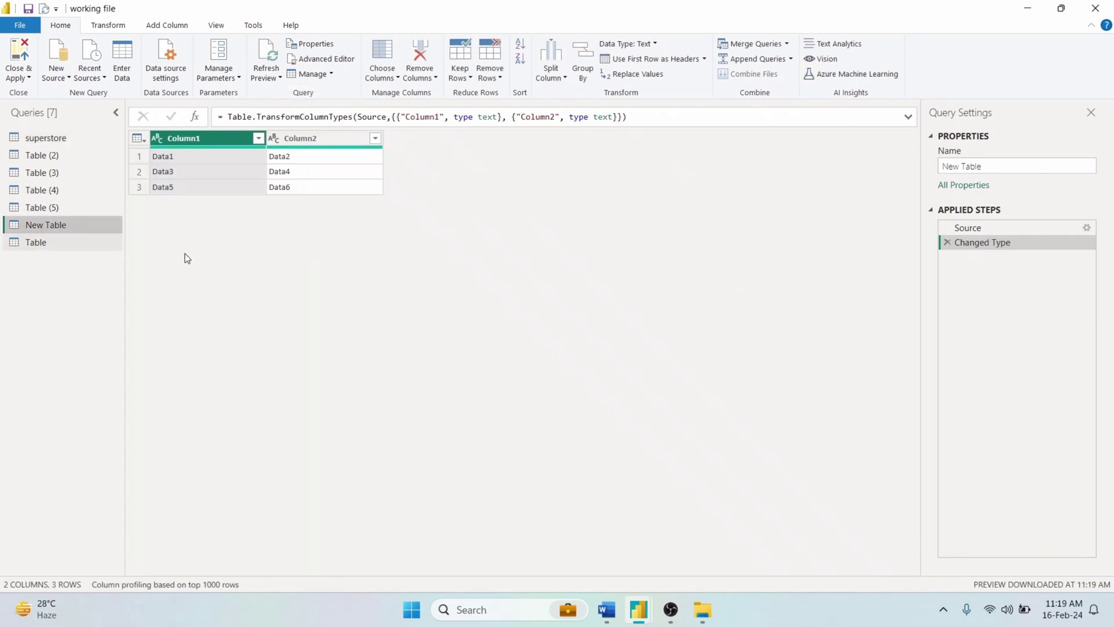
left_click(312, 75)
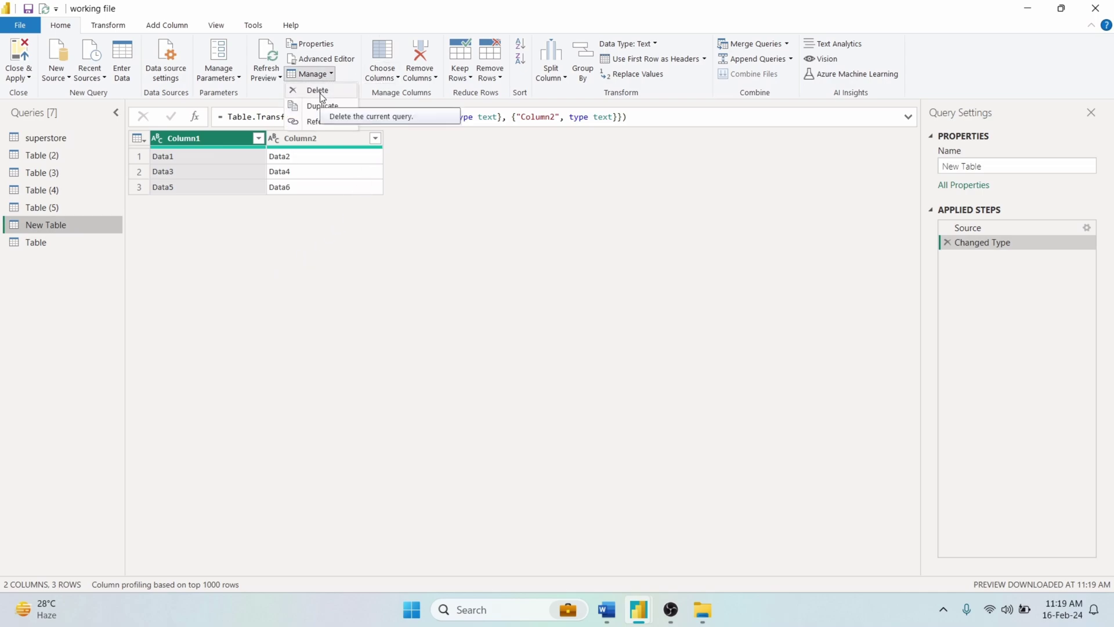
left_click(320, 96)
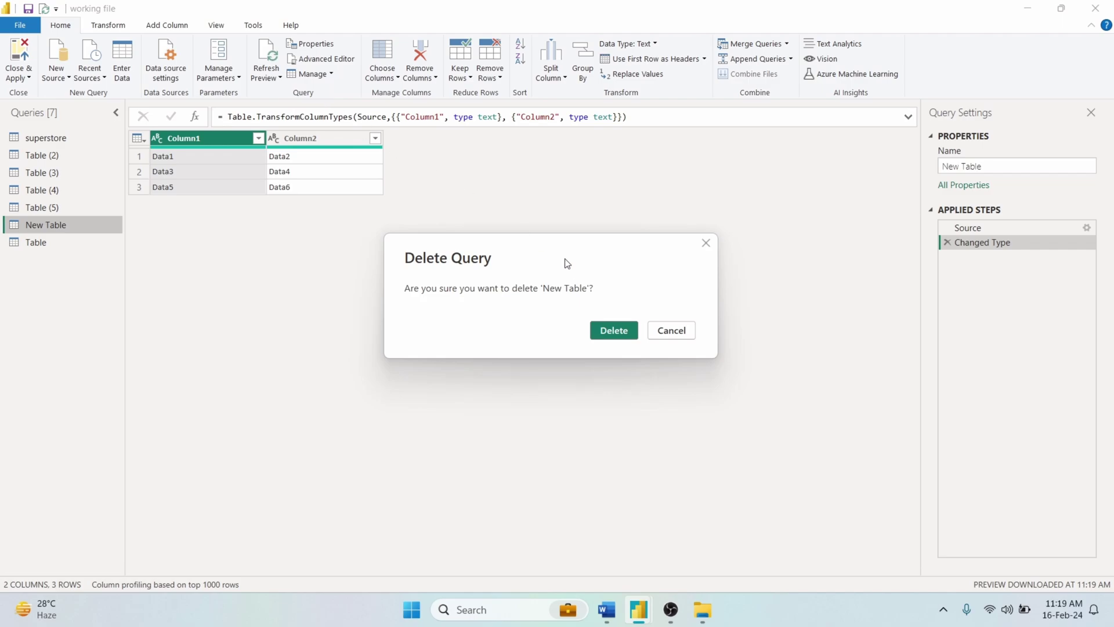
left_click(617, 332)
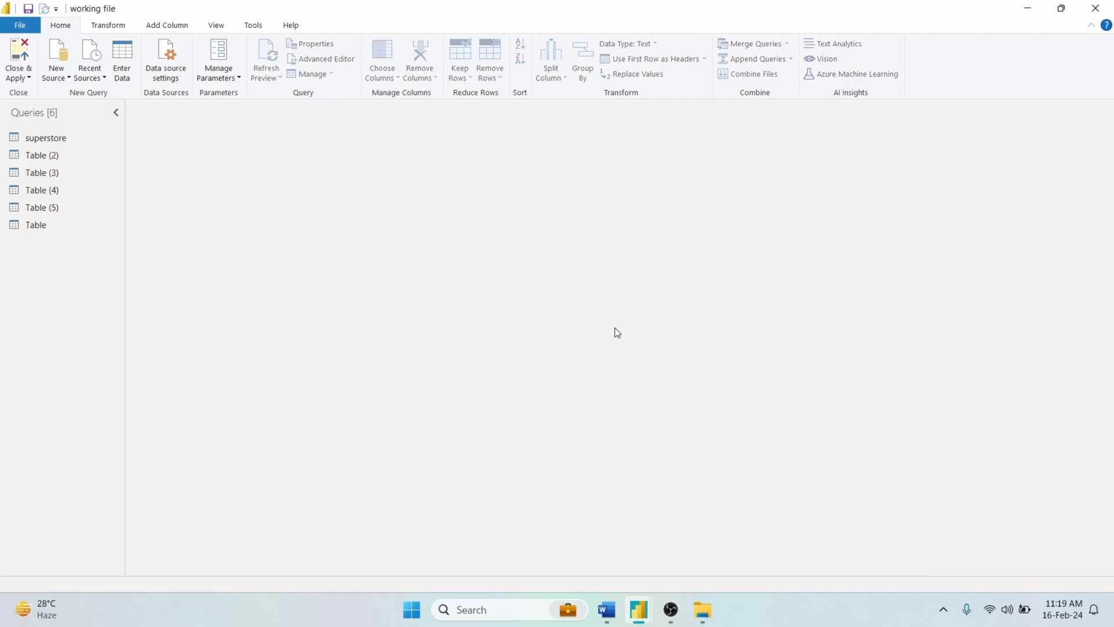
Duplicate the Table query.
left_click(50, 224)
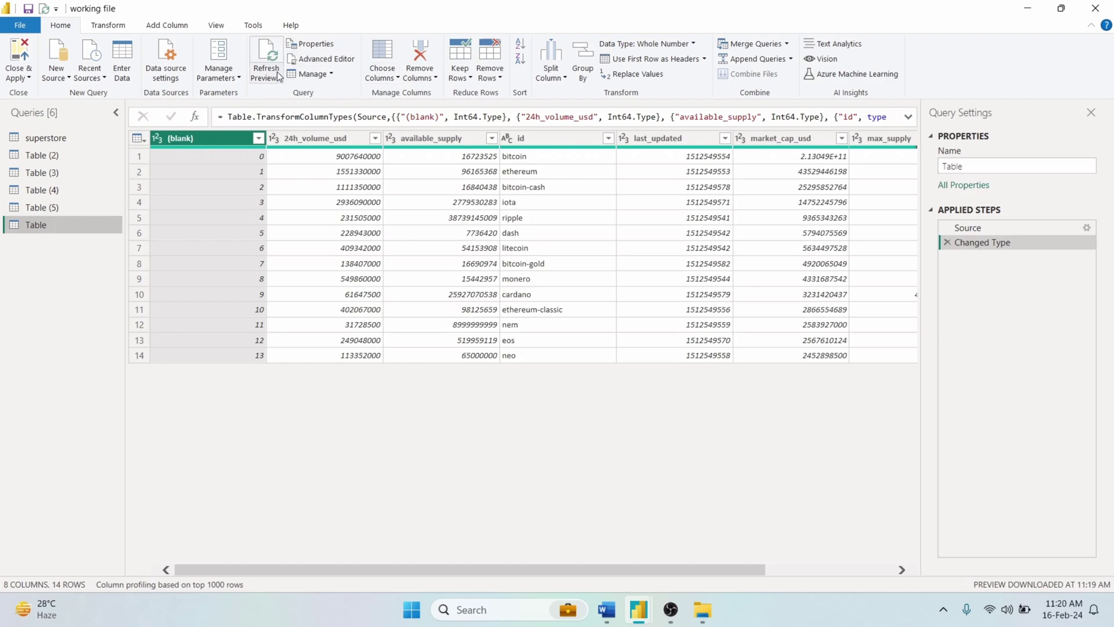
left_click(308, 73)
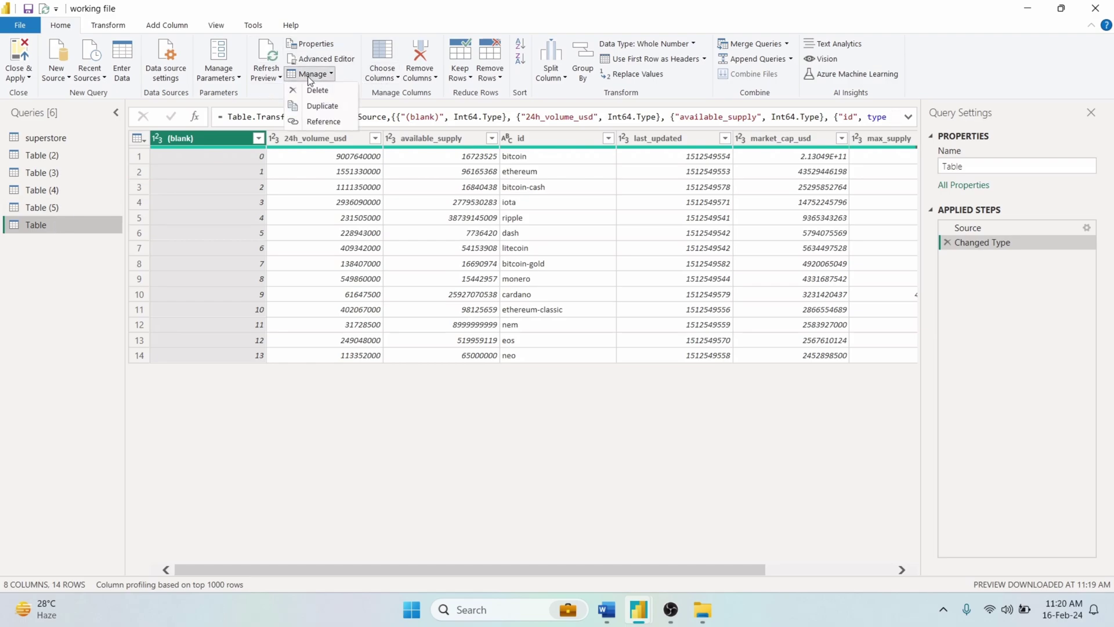
left_click(316, 105)
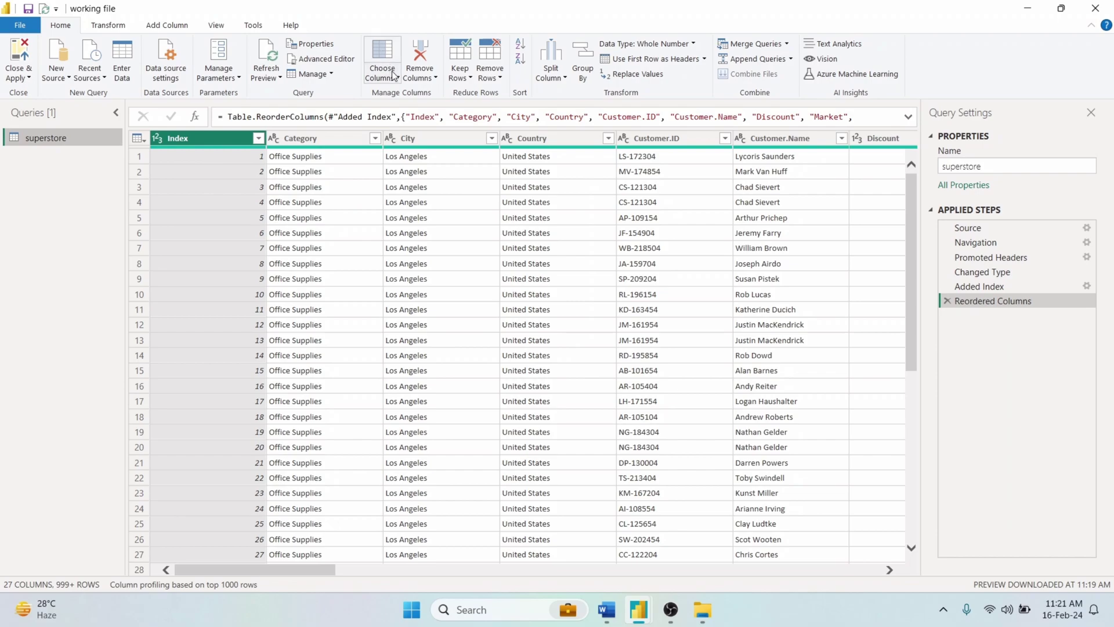
left_click(392, 74)
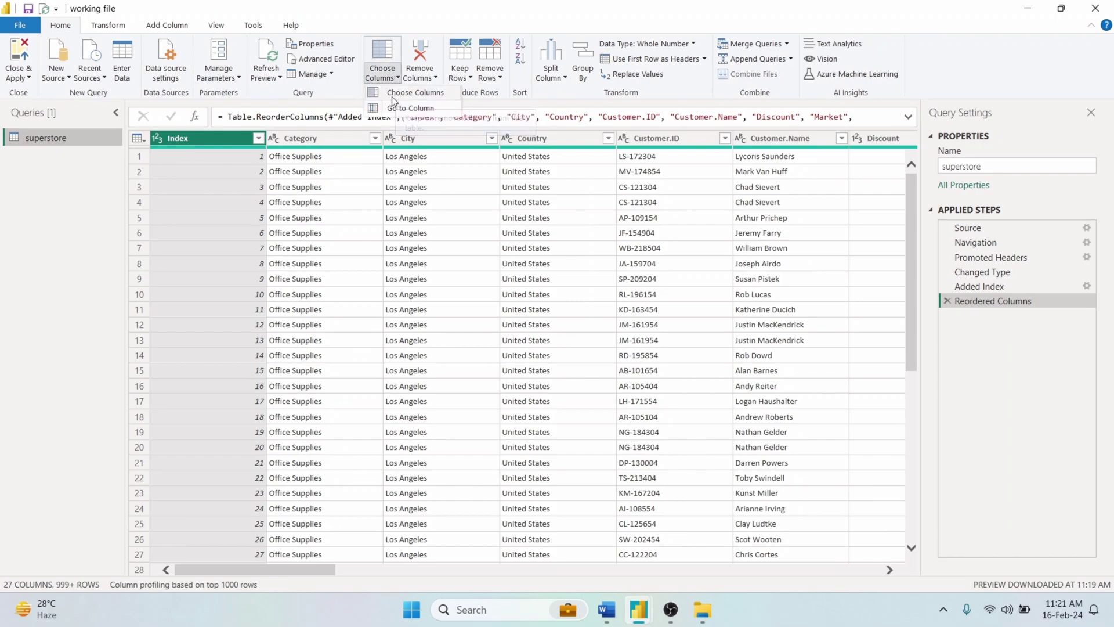
left_click(413, 95)
left_click(510, 150)
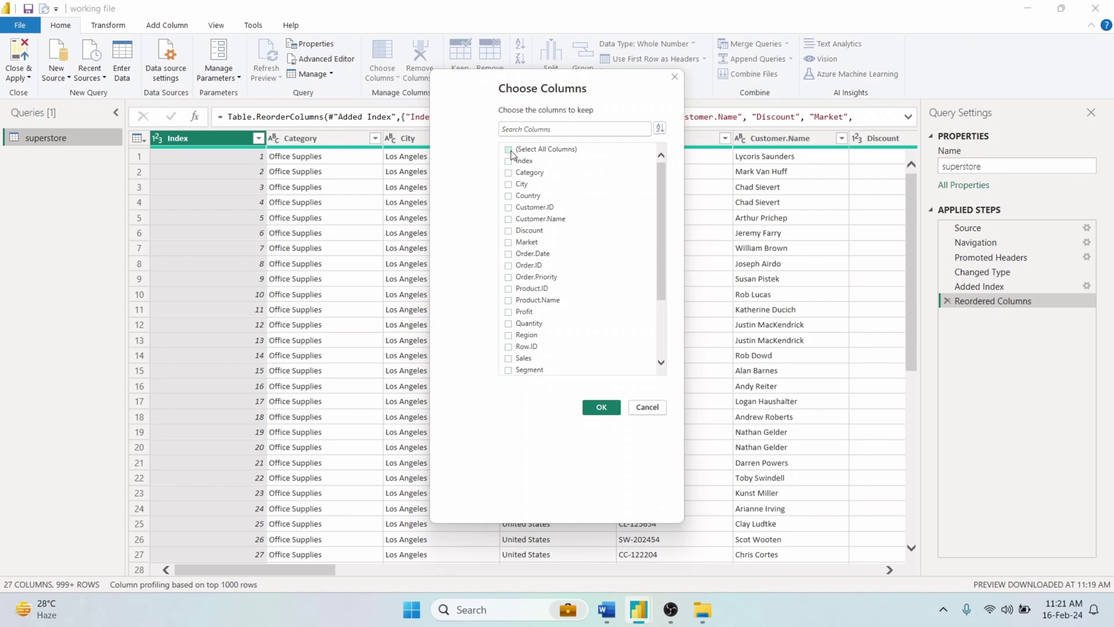
left_click(525, 183)
left_click(525, 196)
left_click(529, 209)
left_click(527, 315)
left_click(602, 410)
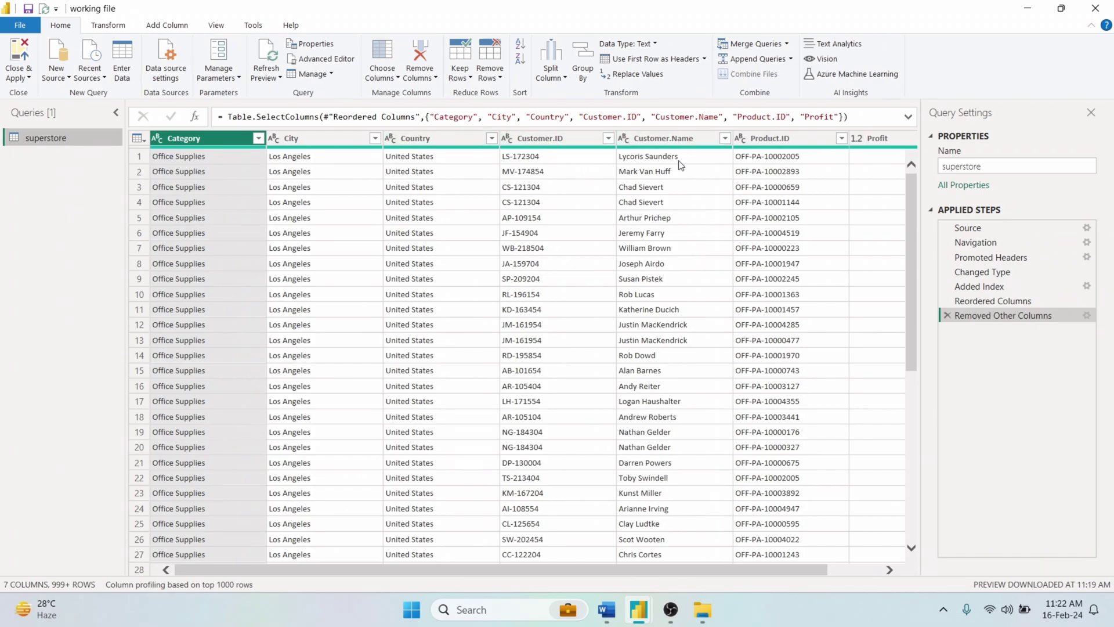
key("Delete")
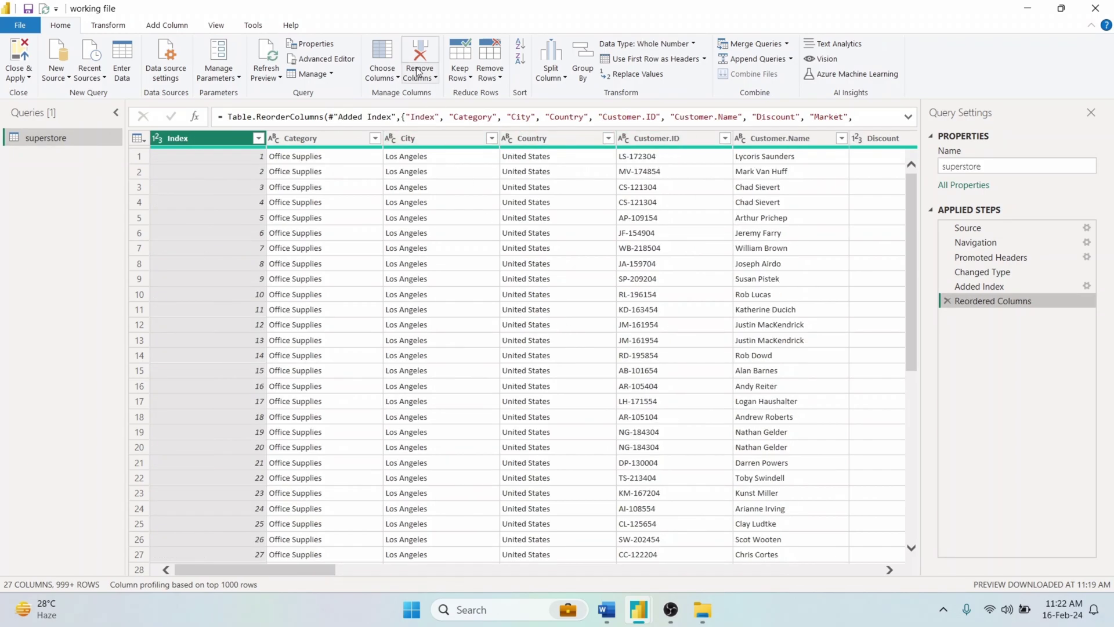
Use Go to Column to pick State from the column list and jump to it.
left_click(394, 76)
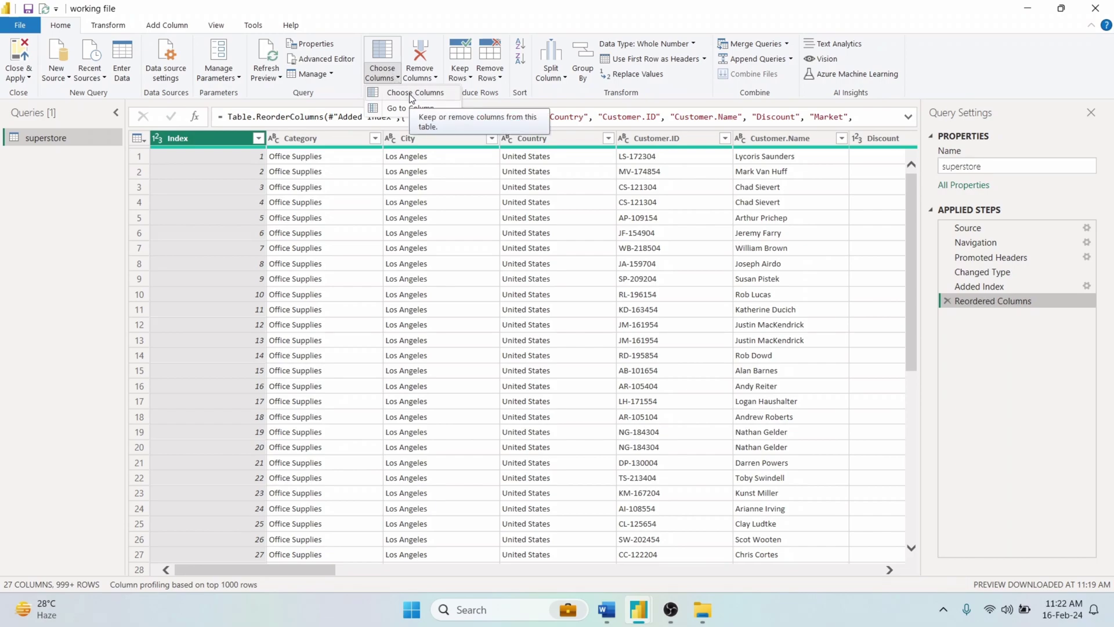
left_click(409, 108)
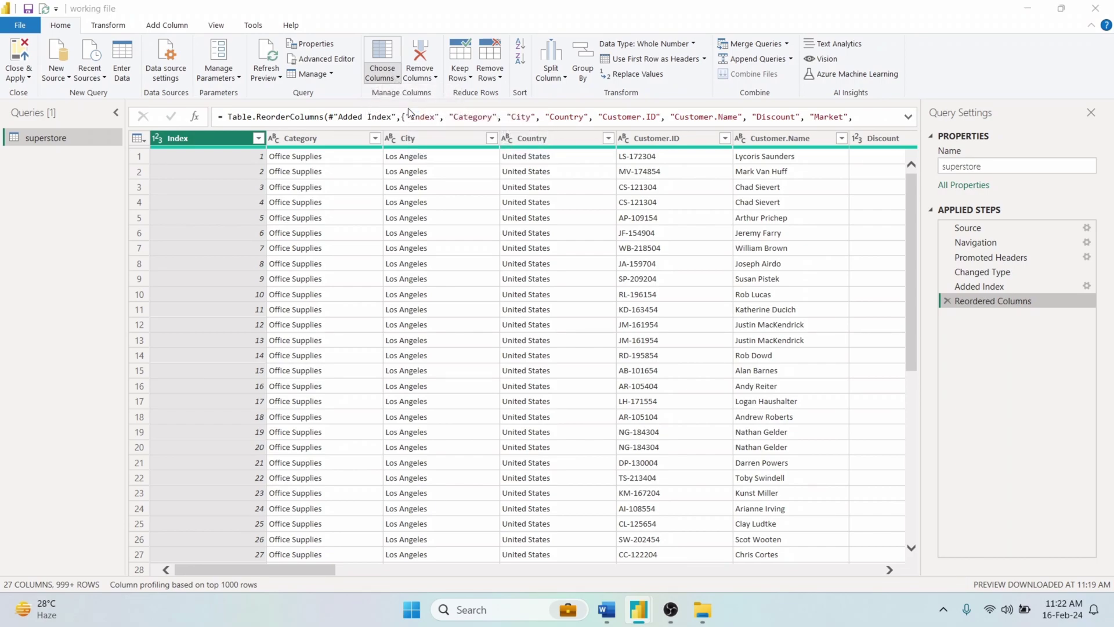
scroll(475, 381, "down", 1)
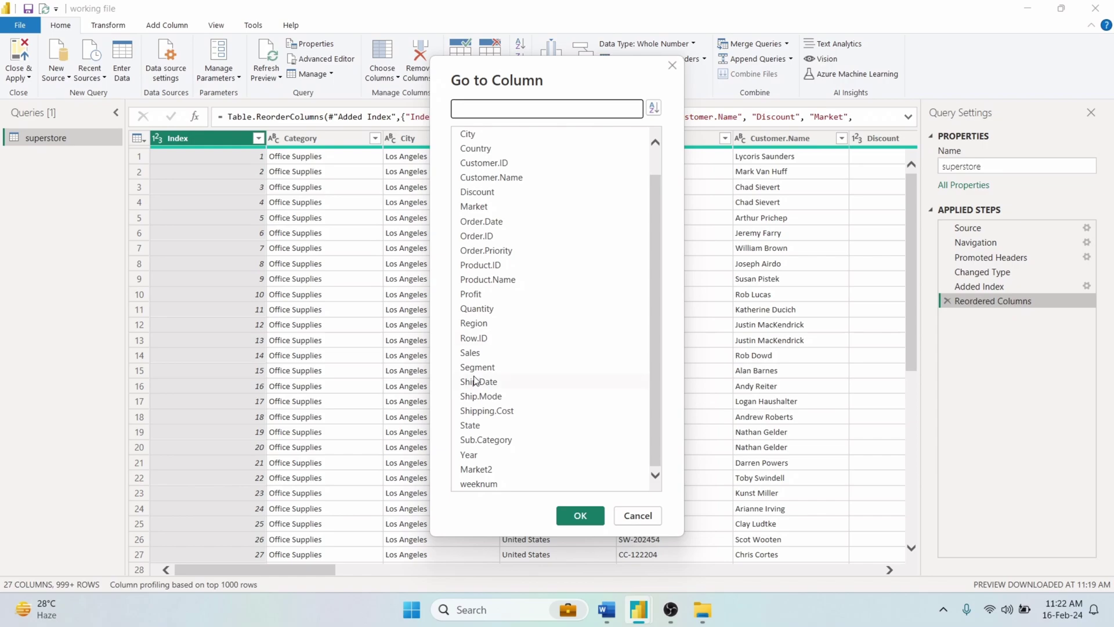
left_click(467, 353)
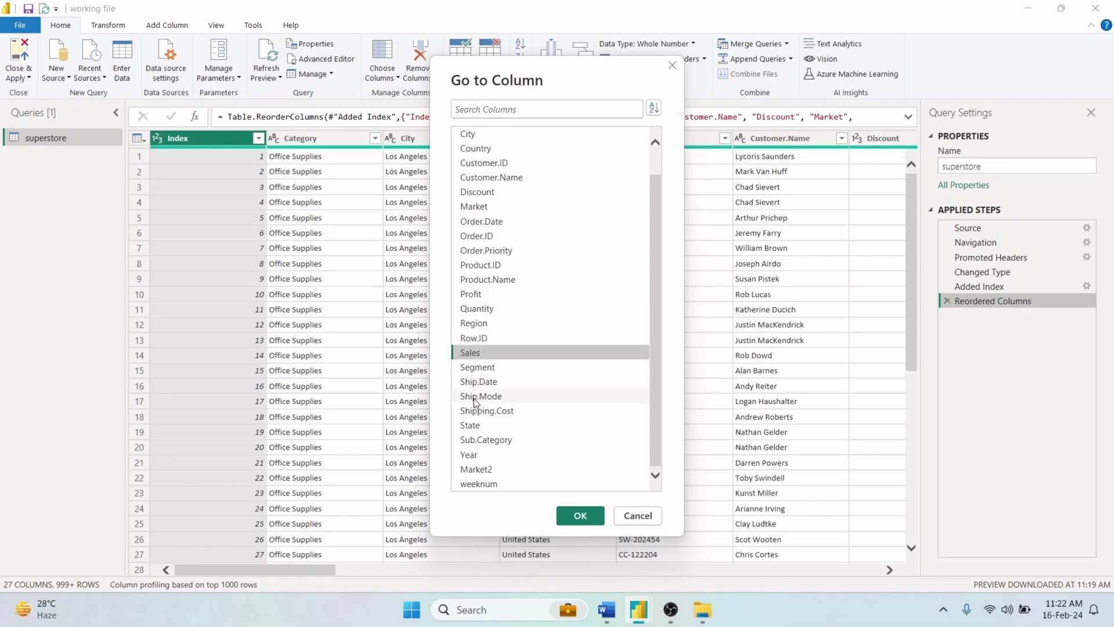
left_click(474, 427)
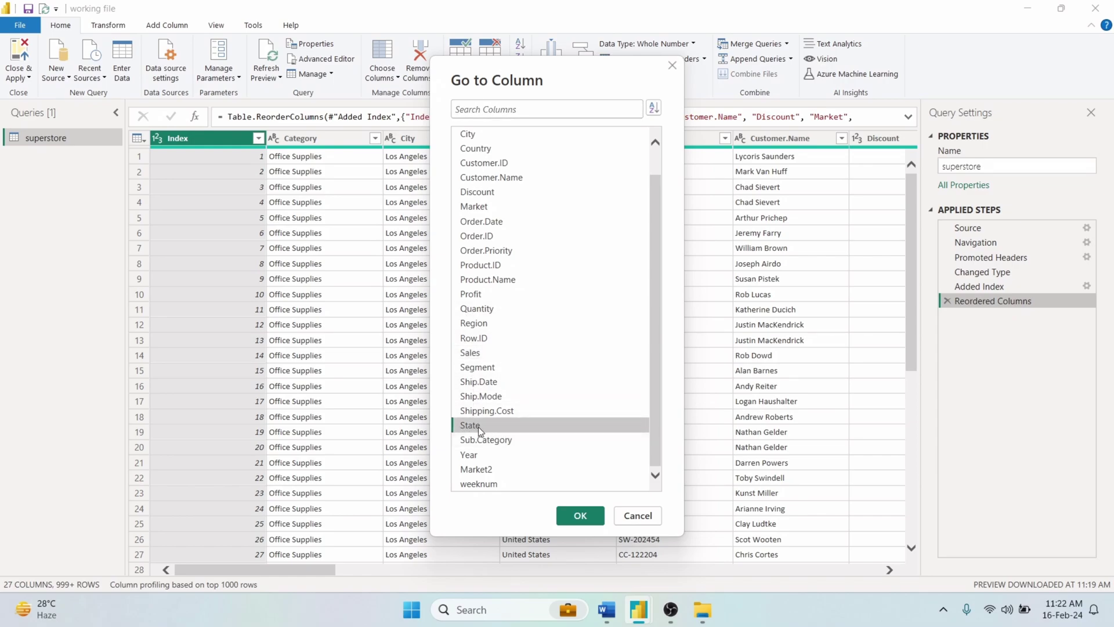
left_click(580, 515)
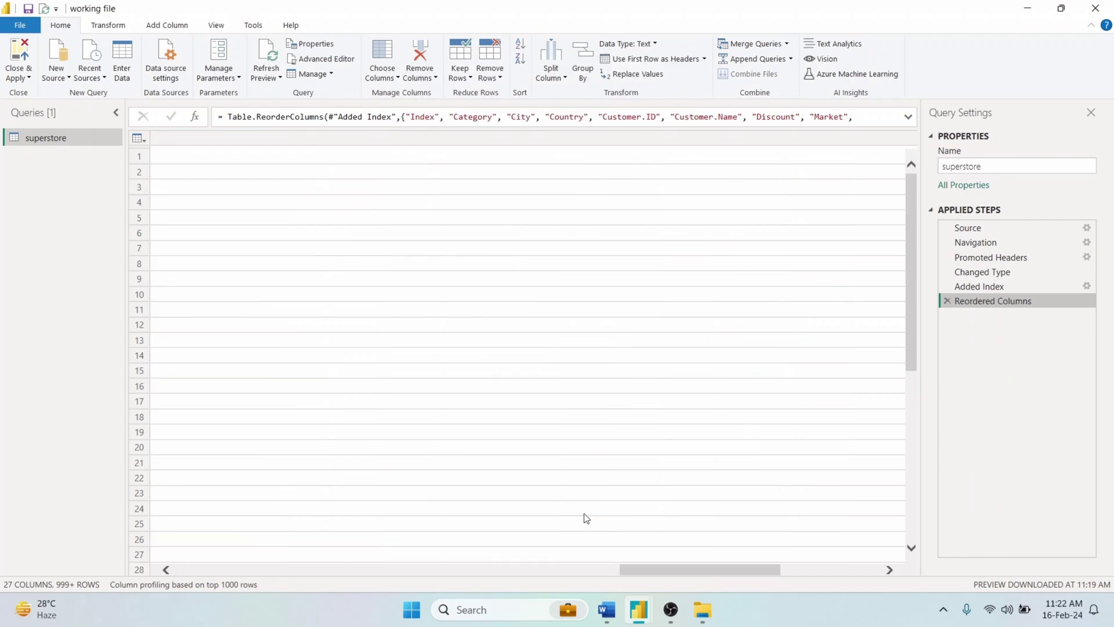
left_click_drag(716, 571, 816, 571)
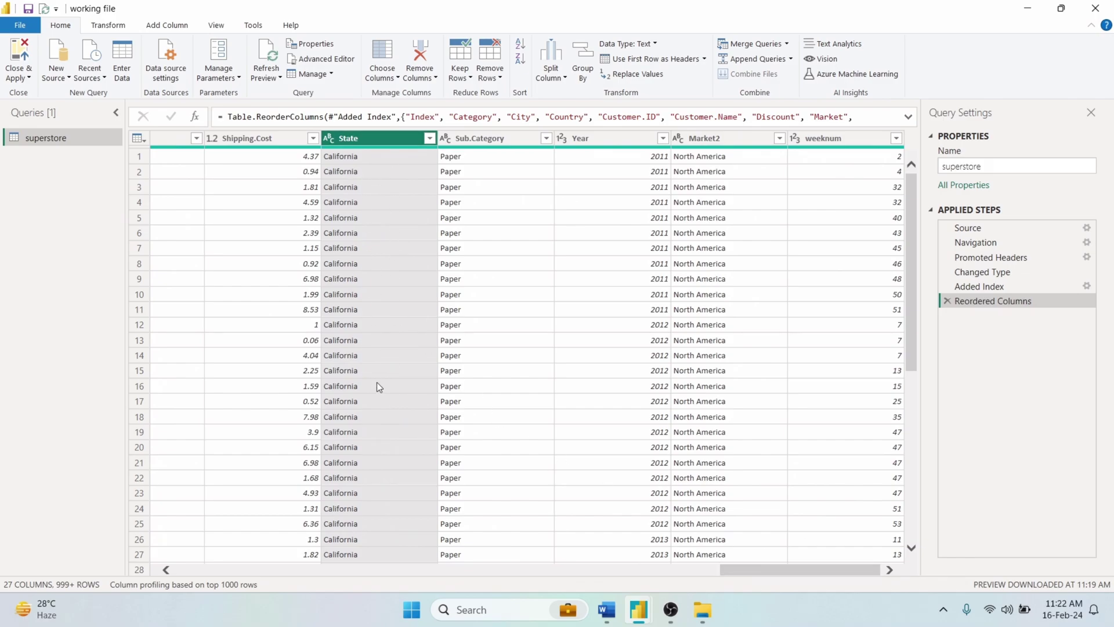
Remove the State column, keep only Shipping.Cost and Sub.Category, then undo both removals.
left_click(434, 79)
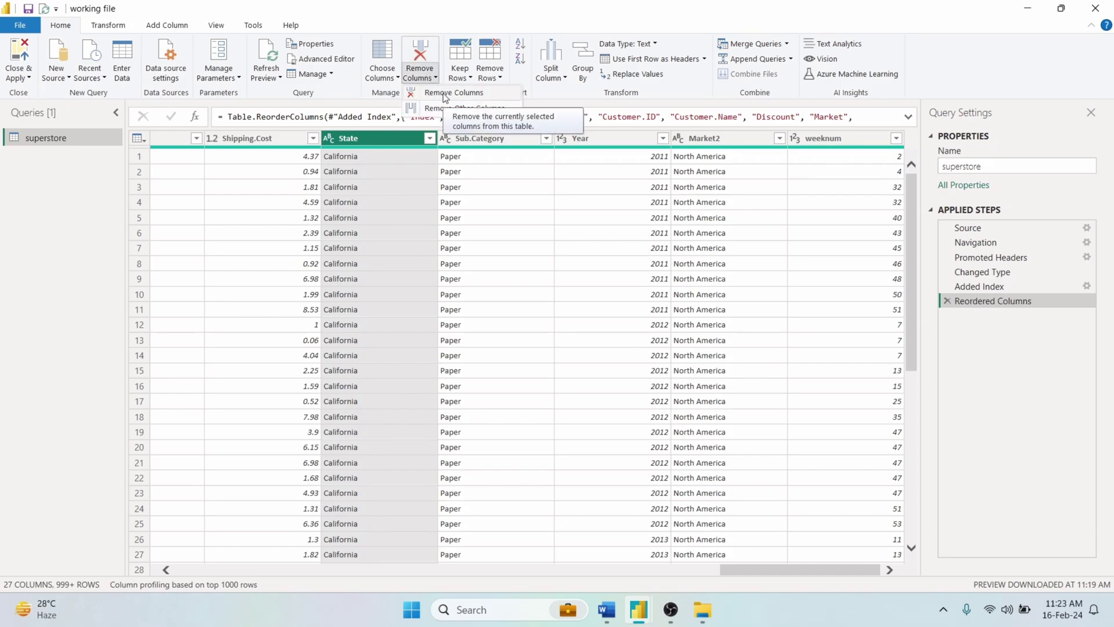
left_click(445, 94)
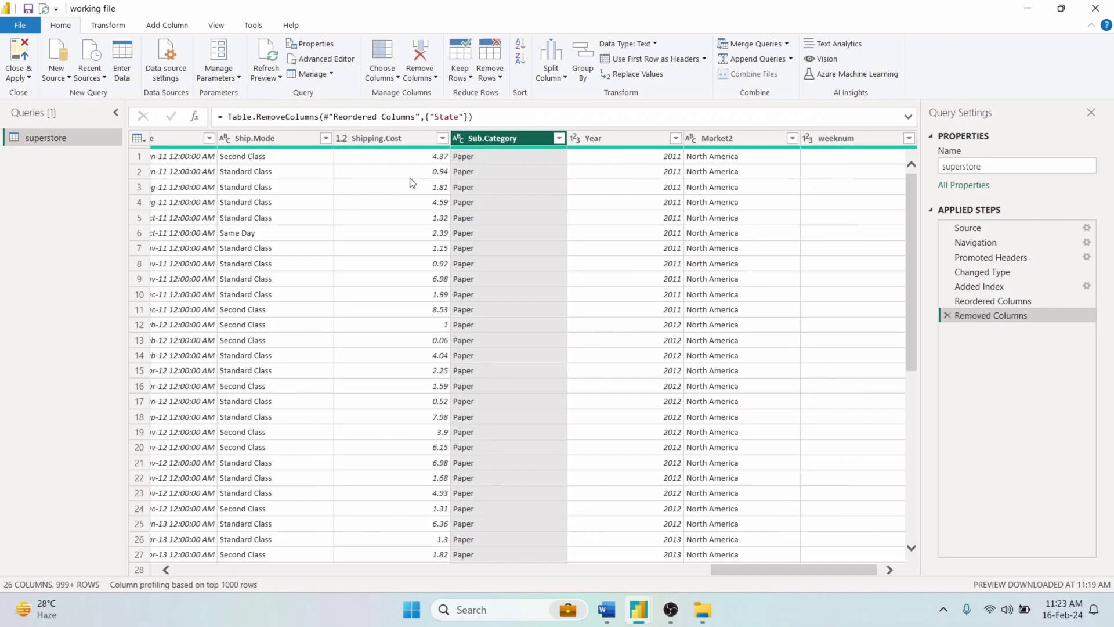
left_click(369, 135)
left_click(503, 142, "ctrl")
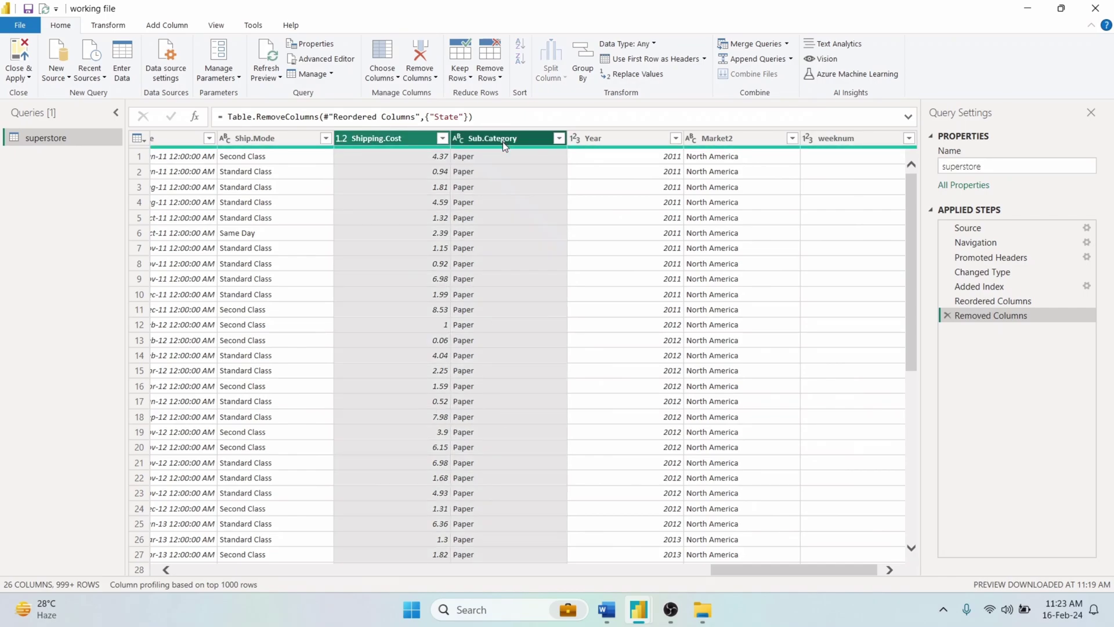
left_click(421, 79)
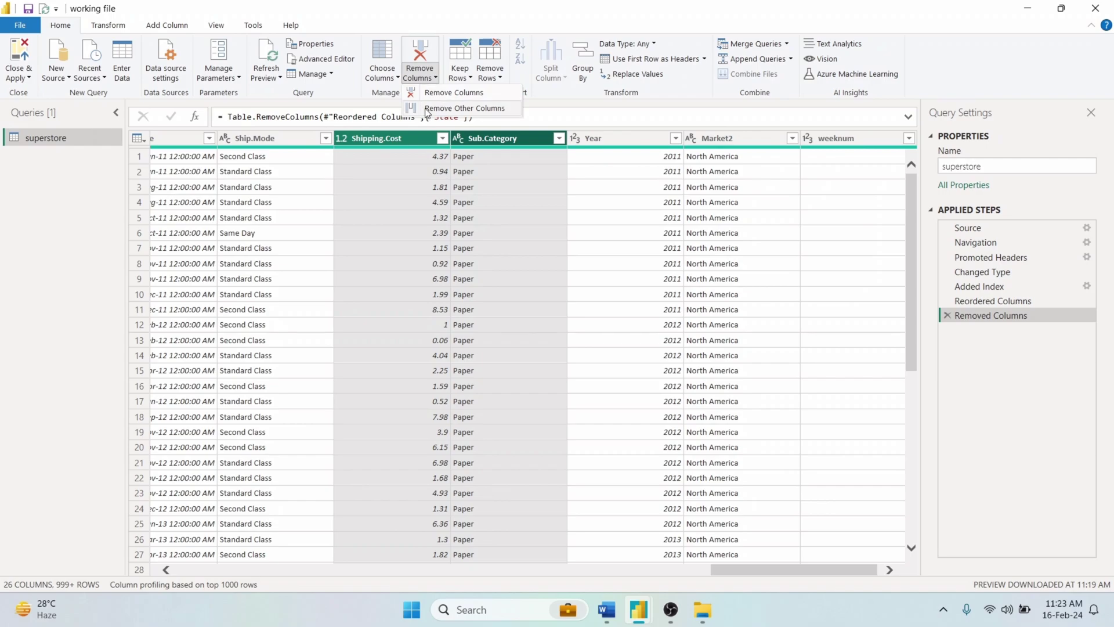
left_click(454, 110)
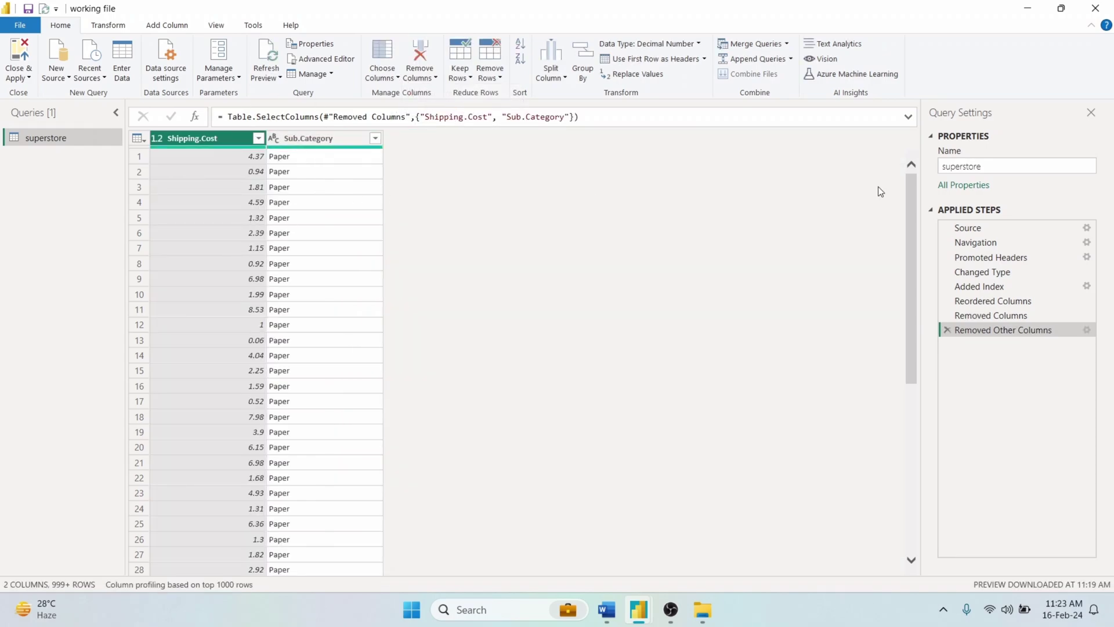
key("ctrl+z")
key("ctrl+z")
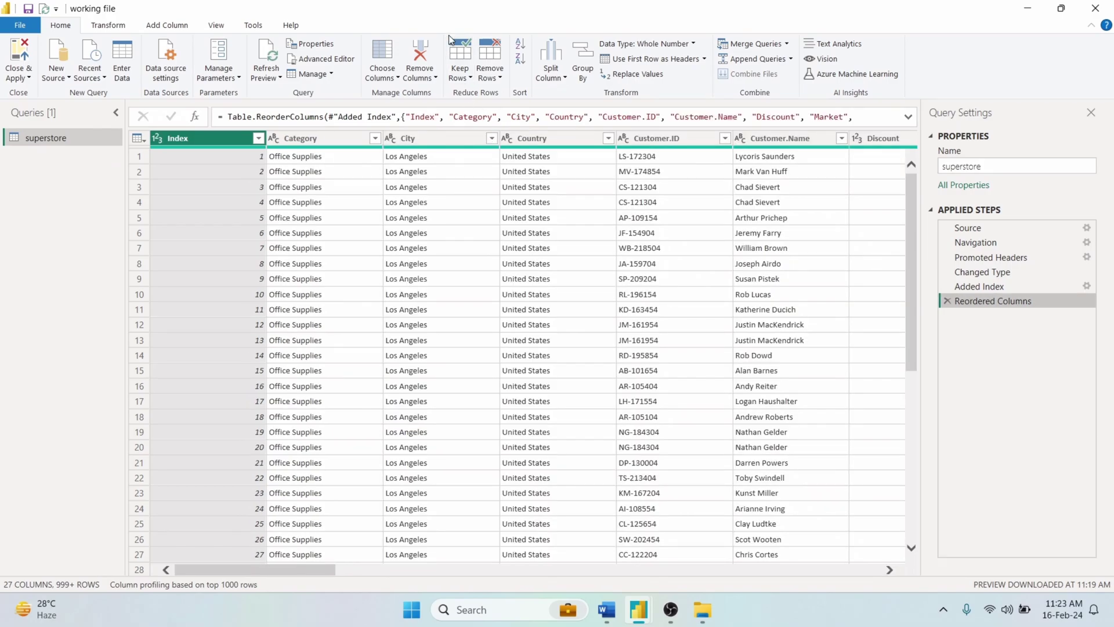
Keep only the top 5 rows of the superstore query with Keep Top Rows.
left_click(464, 81)
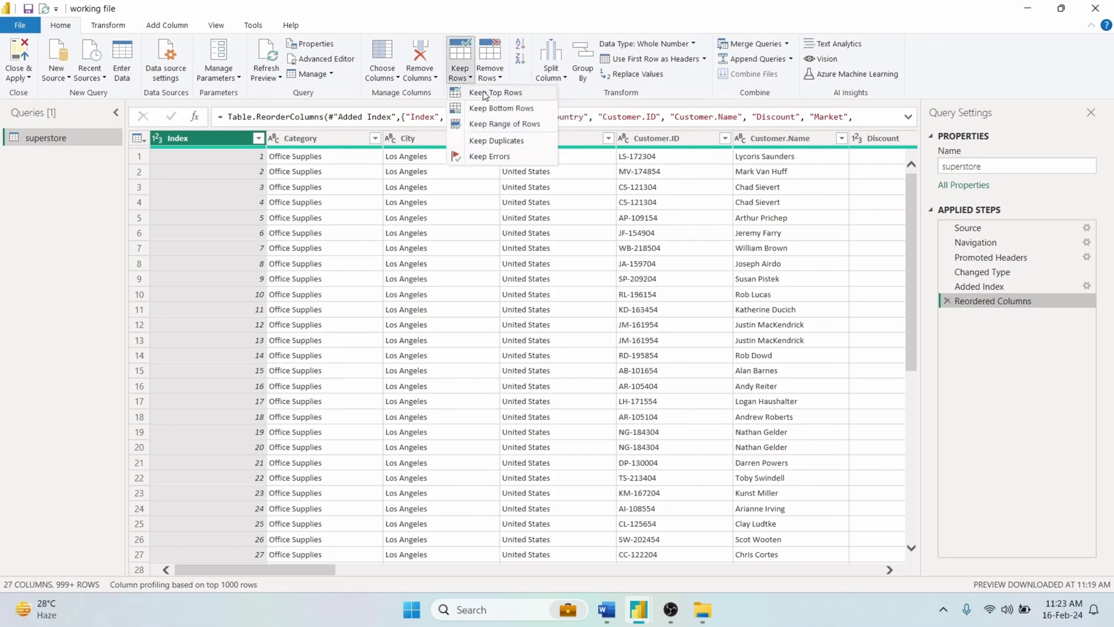
left_click(485, 93)
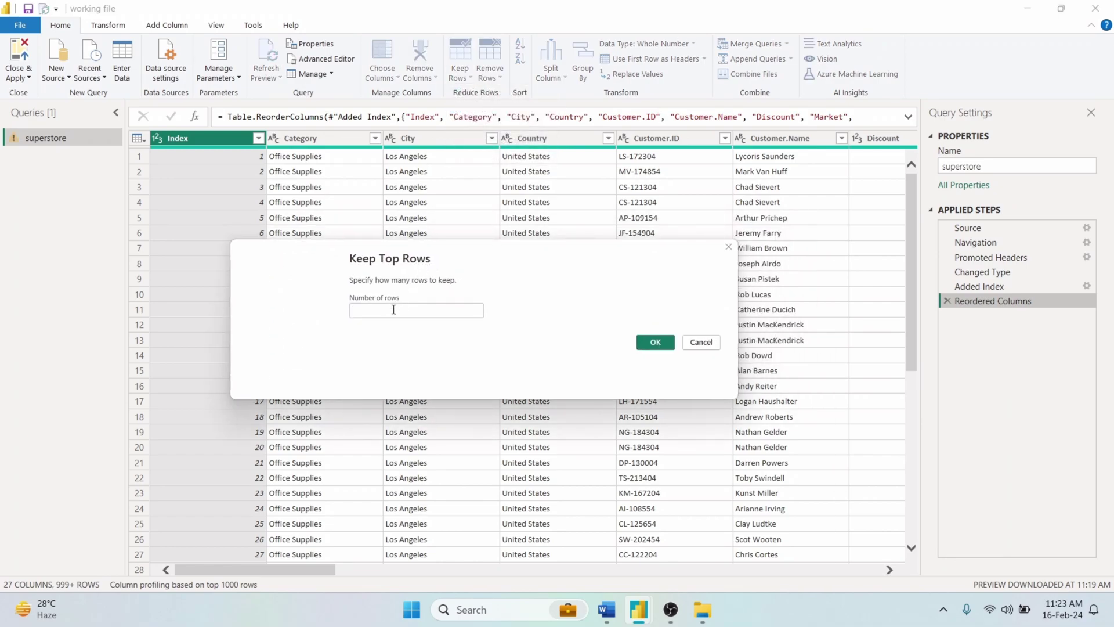
left_click(381, 306)
type("5")
left_click(655, 342)
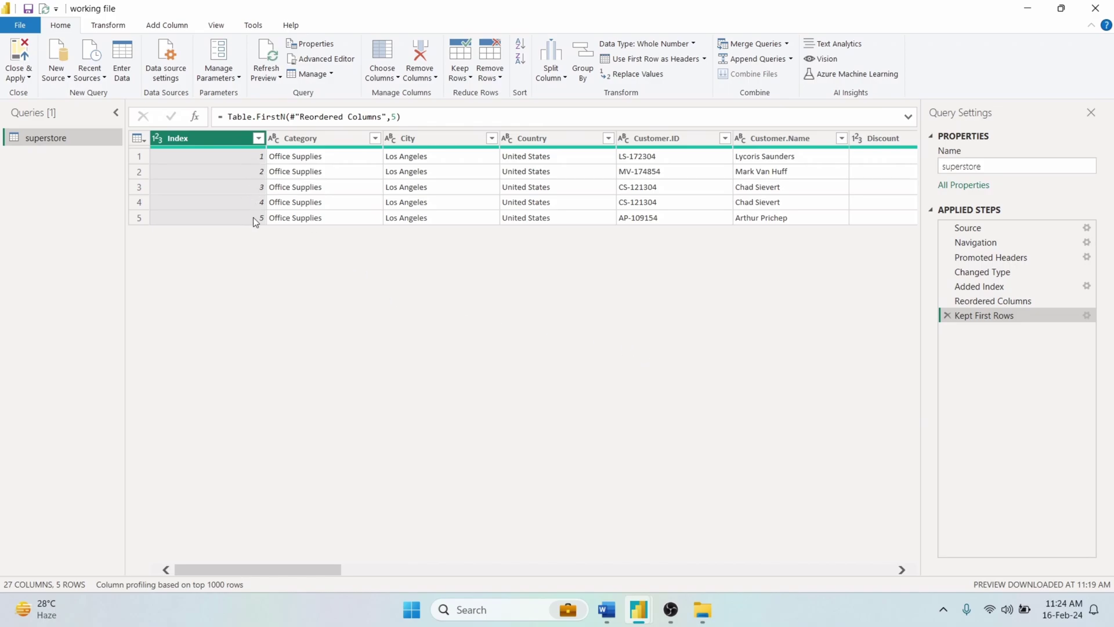
Drop the Kept First Rows step, keep only the bottom 5 rows, then undo that too.
left_click(947, 315)
left_click(462, 75)
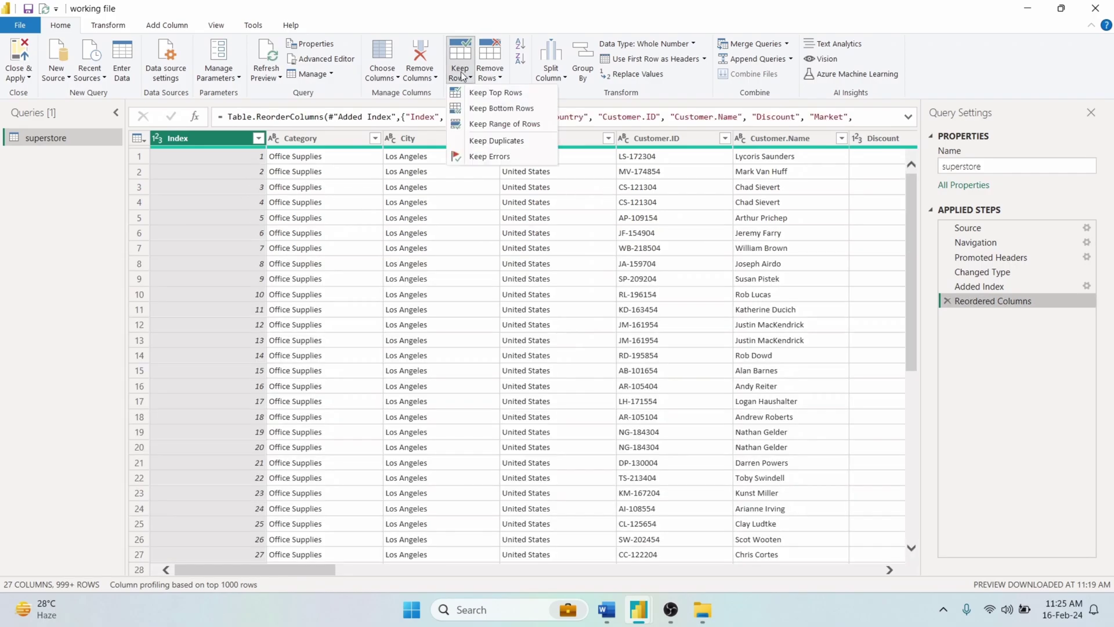
left_click(502, 108)
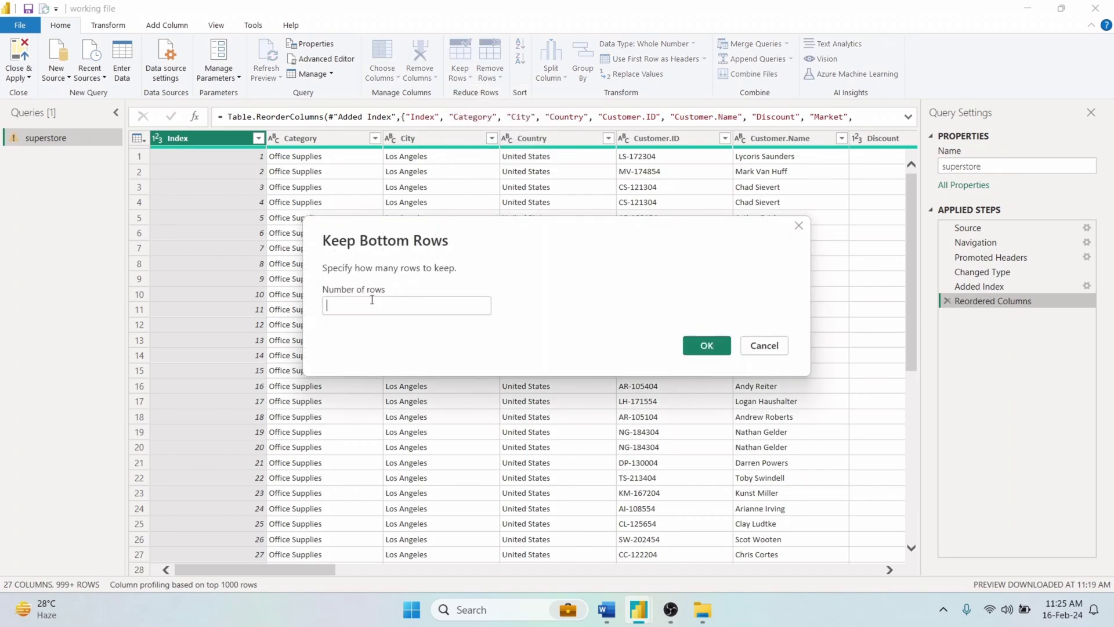
type("5")
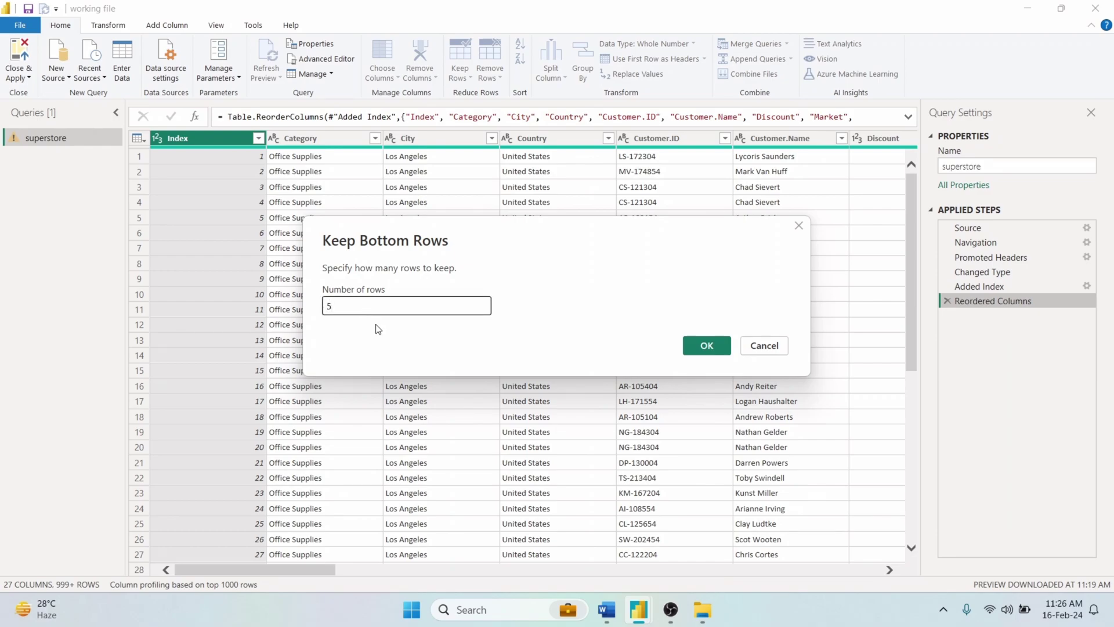
left_click(706, 346)
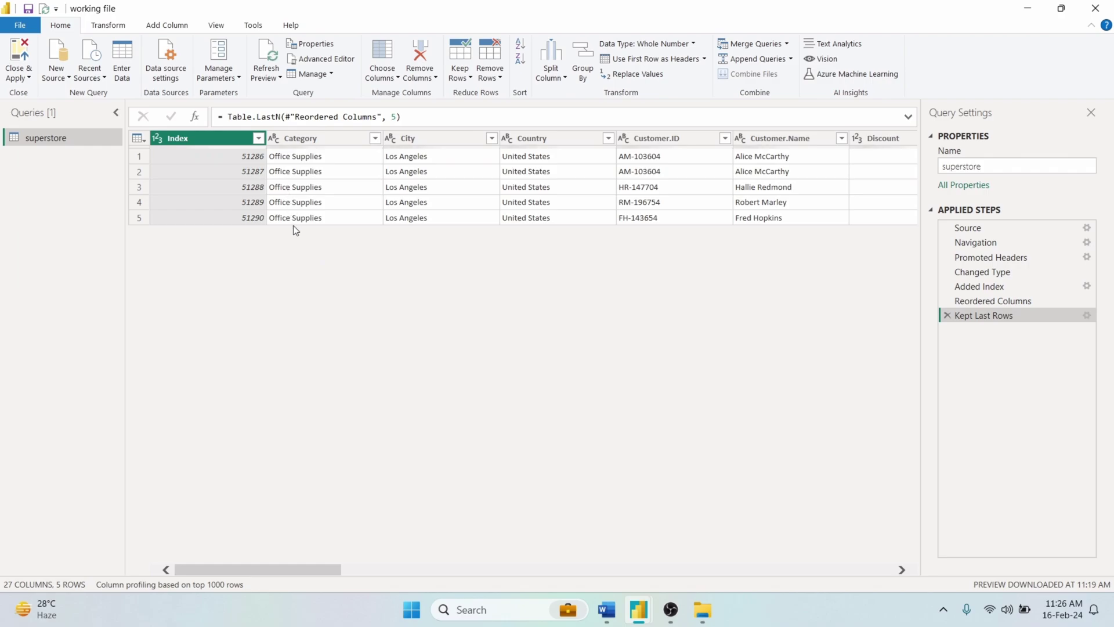
key("ctrl+z")
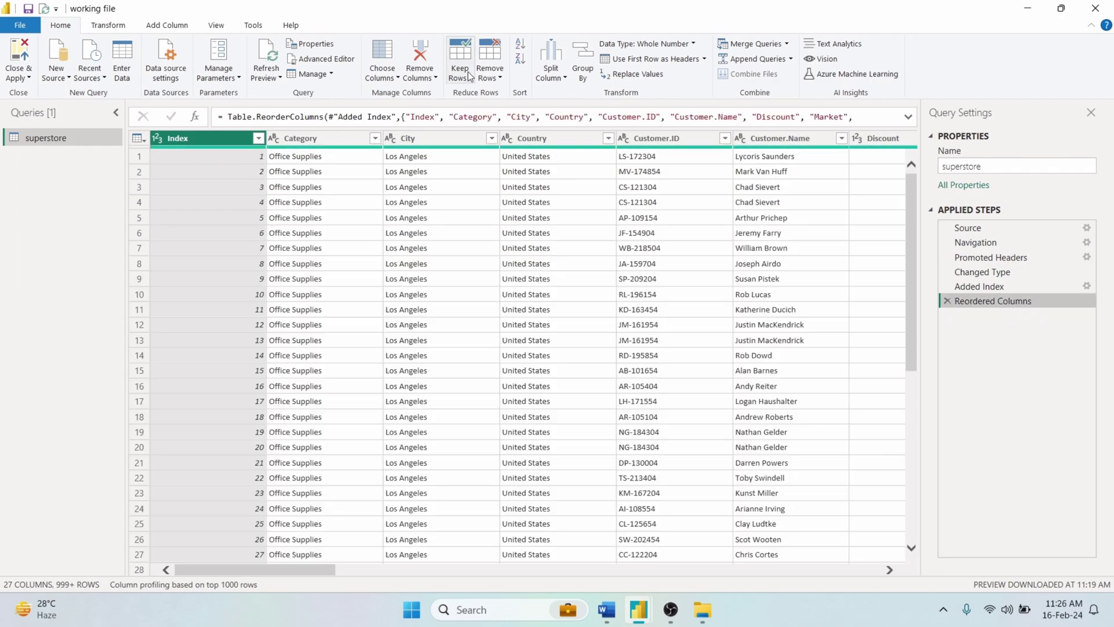
Keep a range of 10 rows starting at row 3, undo it, and select Customer.ID.
left_click(470, 76)
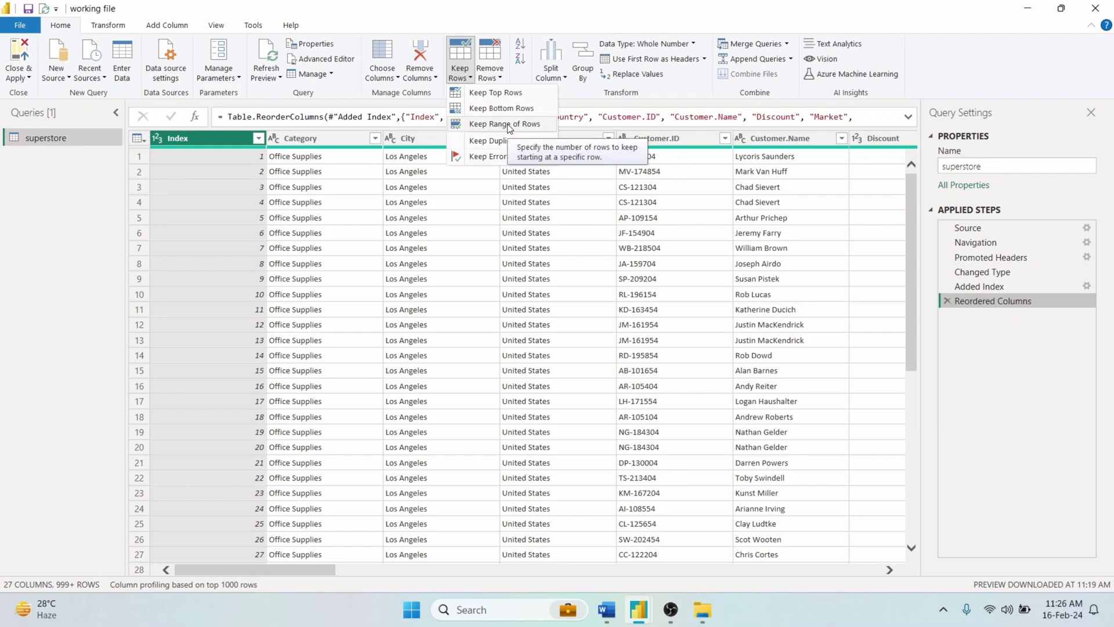
left_click(561, 339)
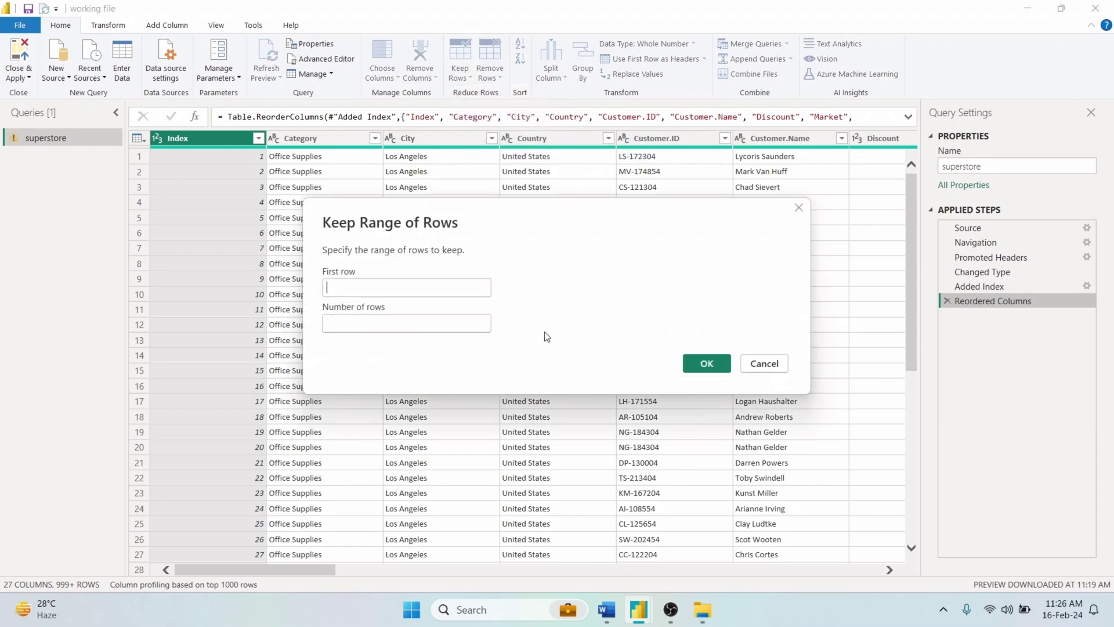
left_click(424, 289)
type("3")
left_click(344, 324)
type("10")
left_click(707, 363)
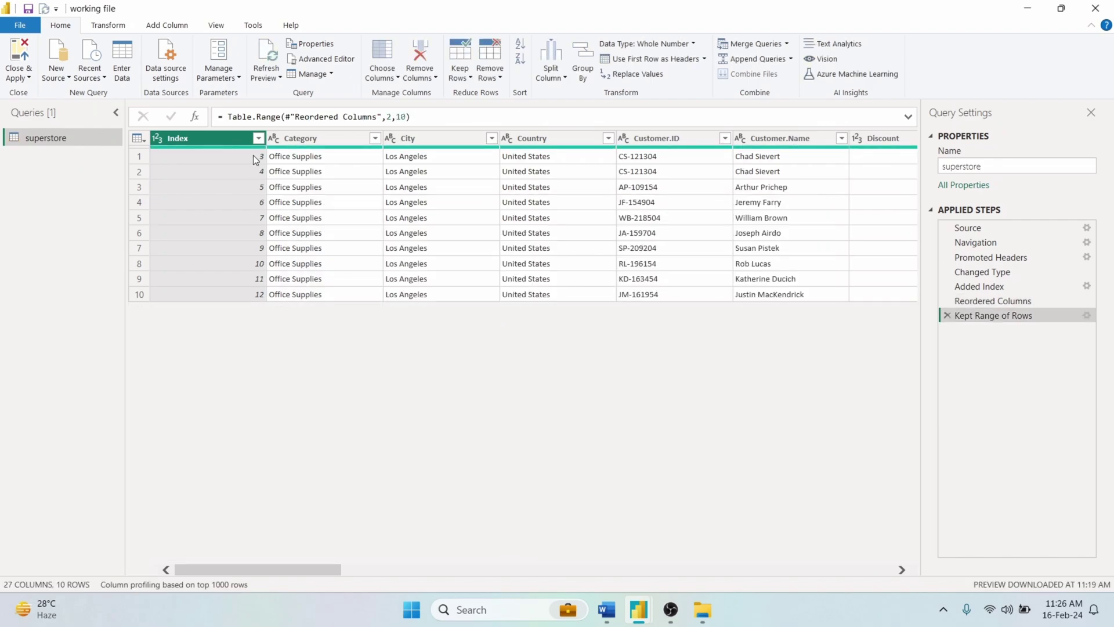
key("ctrl+z")
left_click(654, 148)
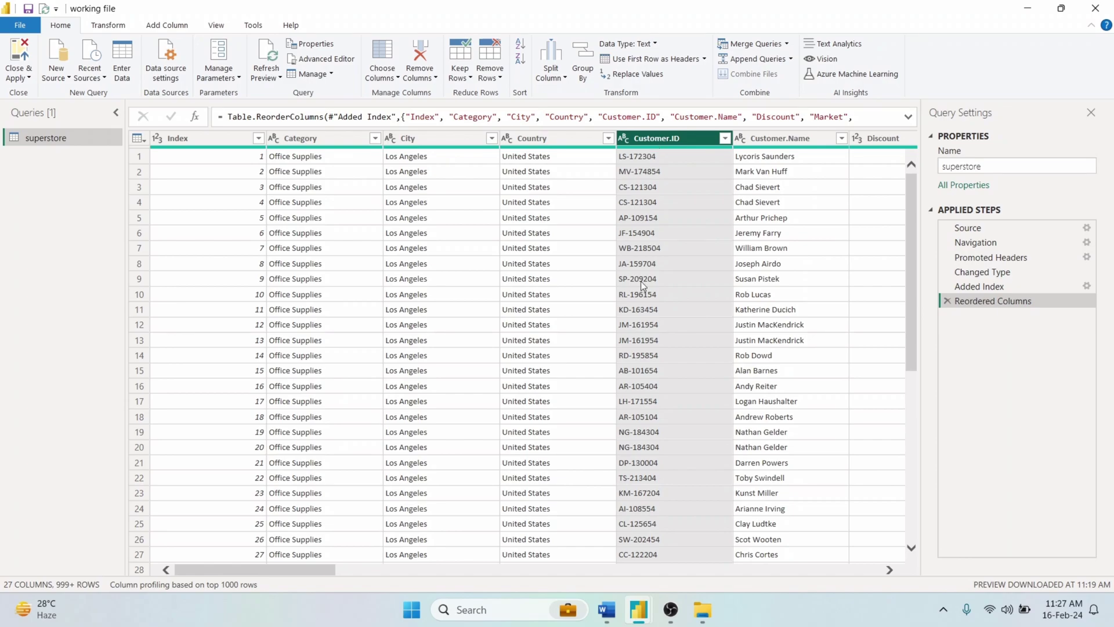
Keep only rows with duplicate Customer.ID values, then undo the Kept Duplicates step.
left_click(463, 78)
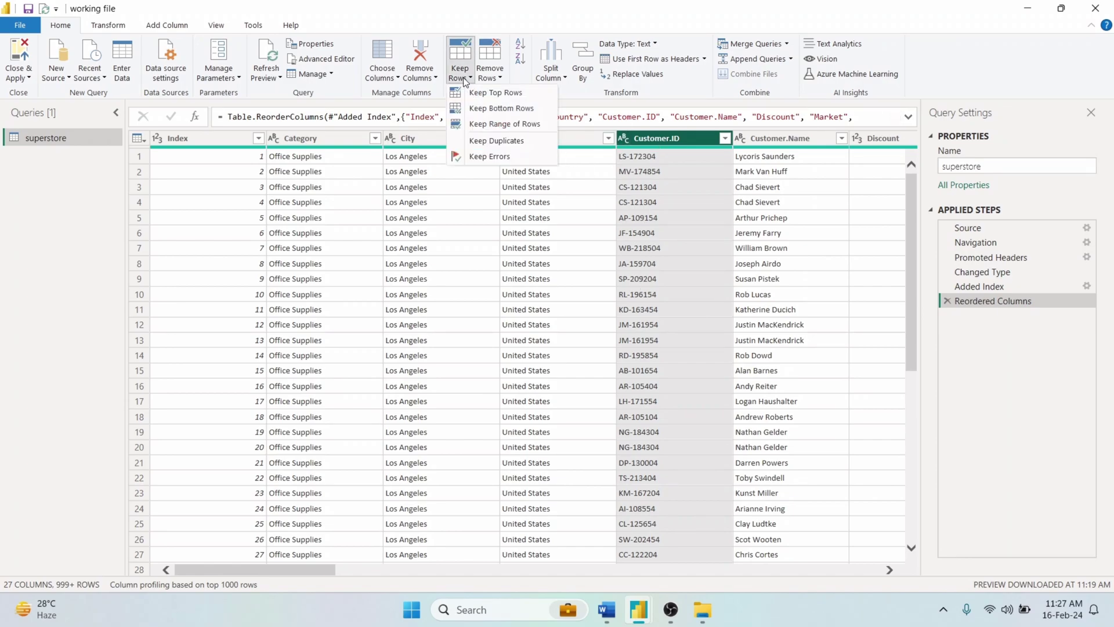
left_click(505, 143)
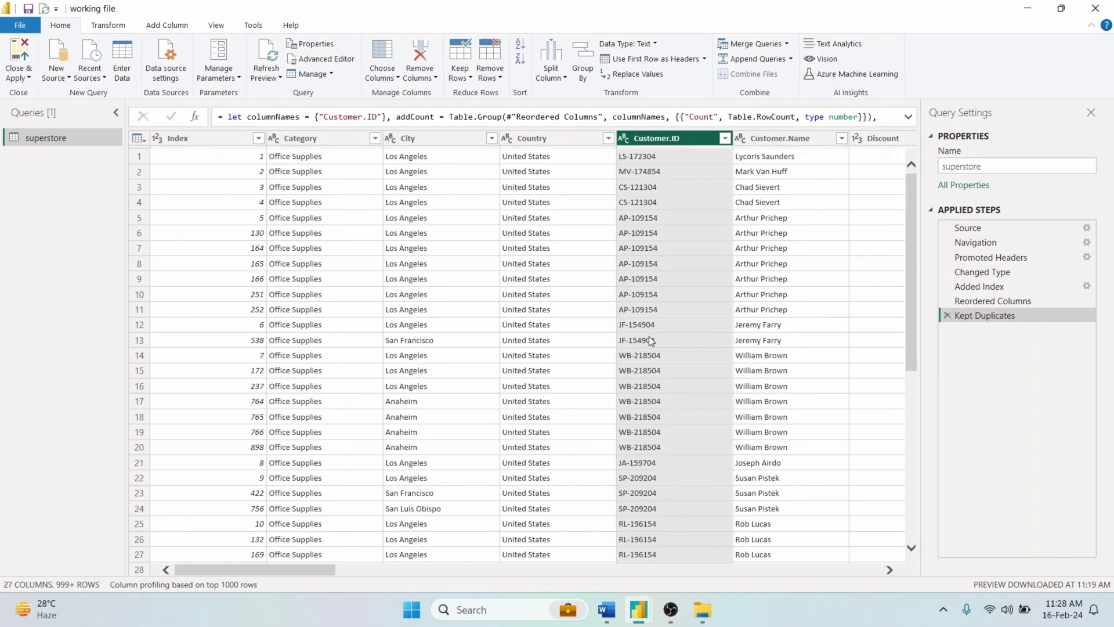
key("ctrl+z")
left_click(485, 74)
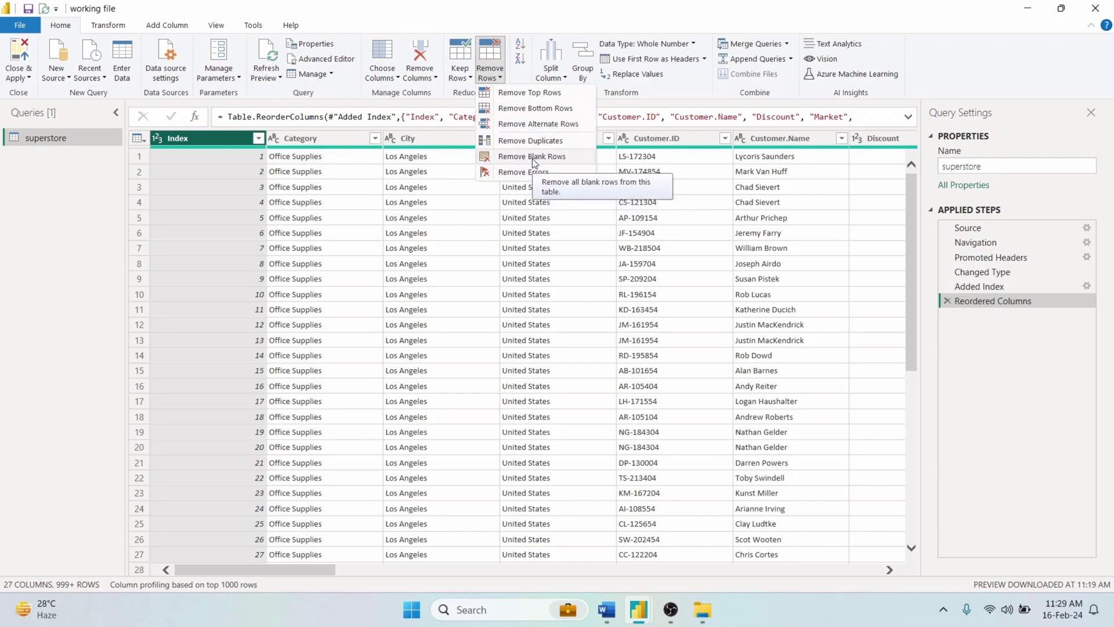
left_click(482, 81)
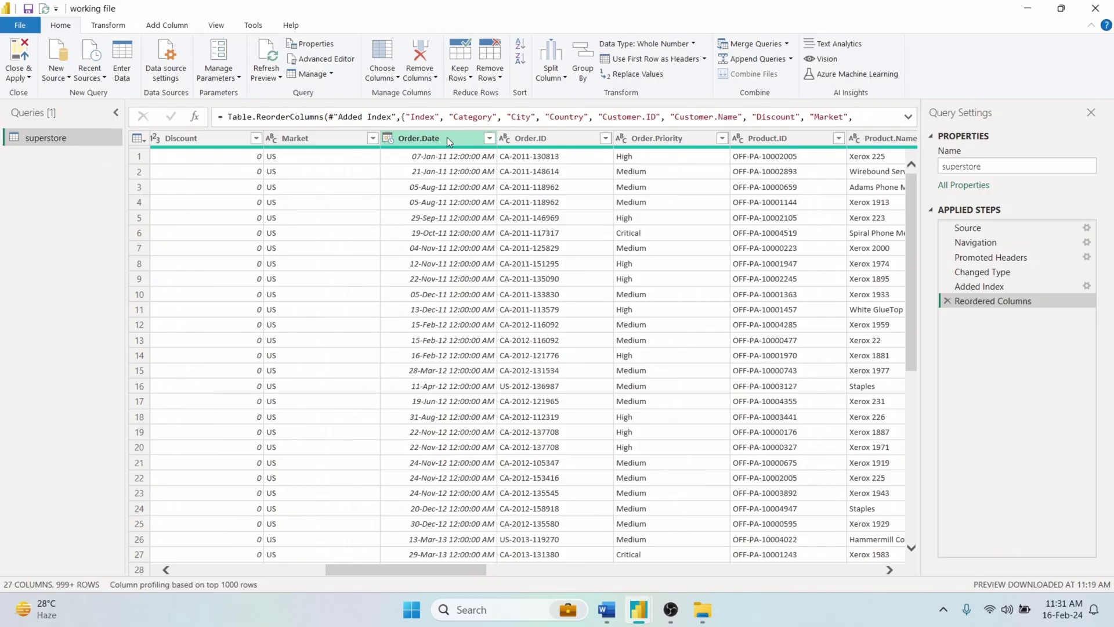
Sort Order.Date ascending, then switch to descending so the newest orders come first.
left_click(447, 139)
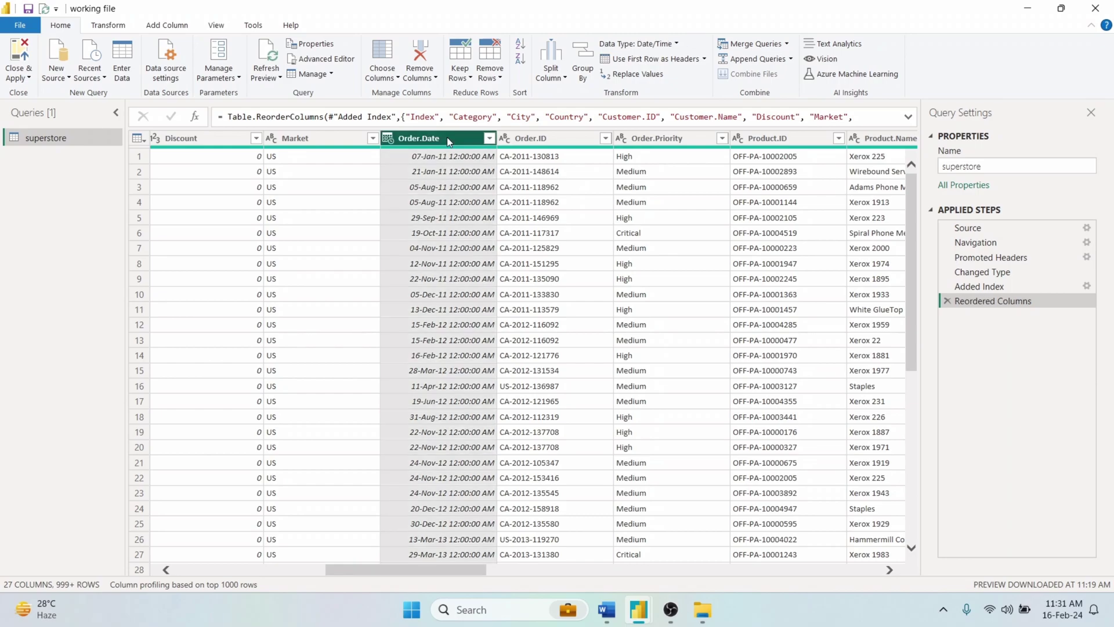
left_click(520, 53)
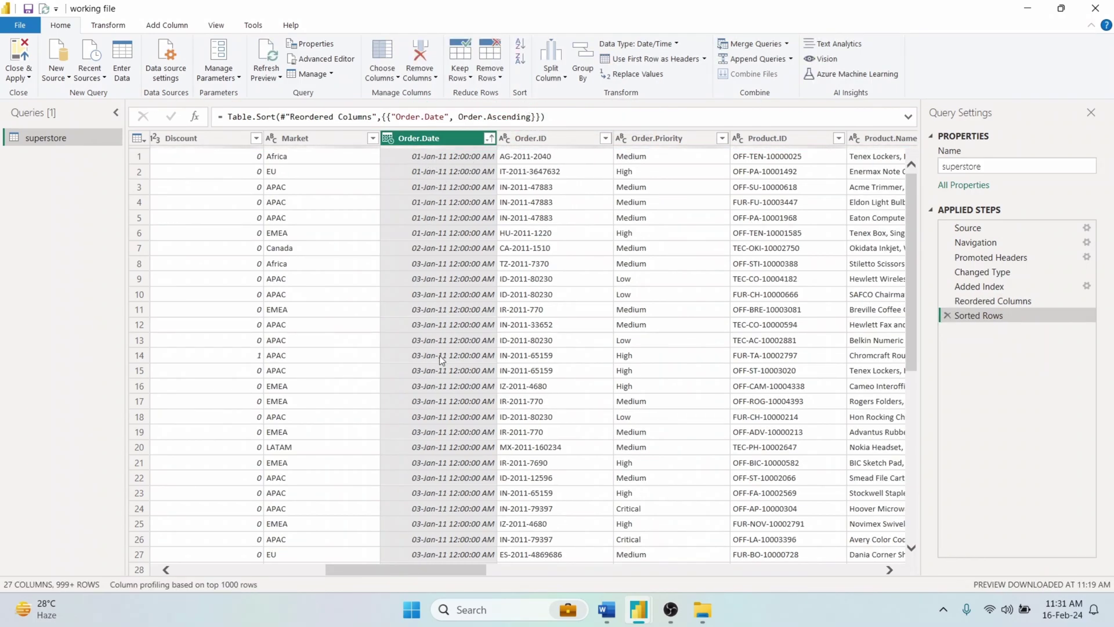
scroll(419, 415, "down", 10)
scroll(418, 414, "down", 10)
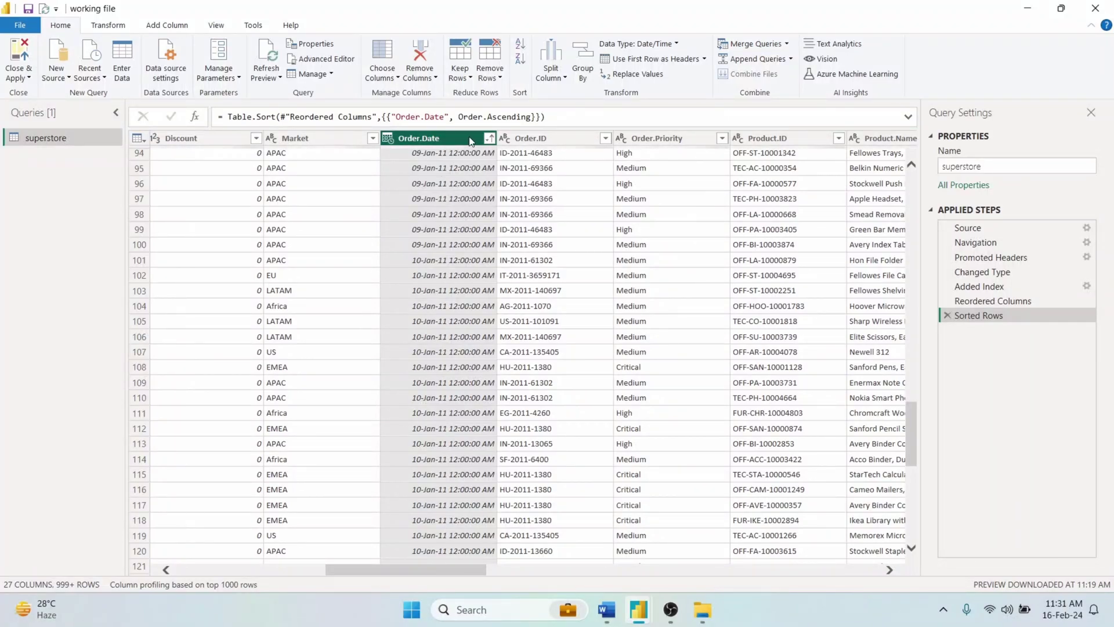
left_click(521, 60)
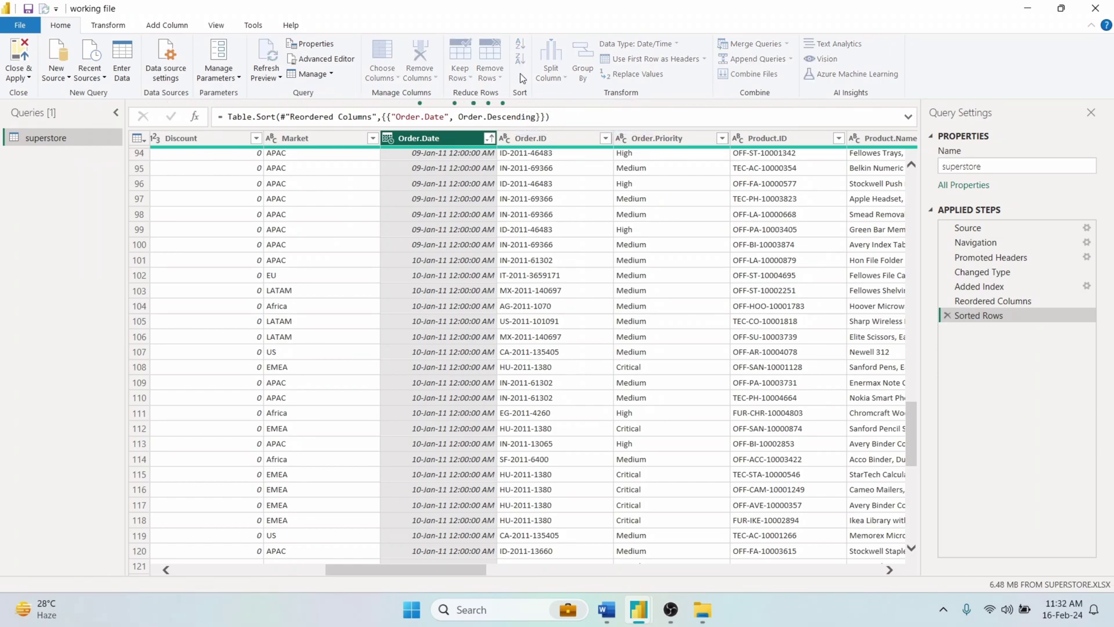
scroll(436, 204, "down", 20)
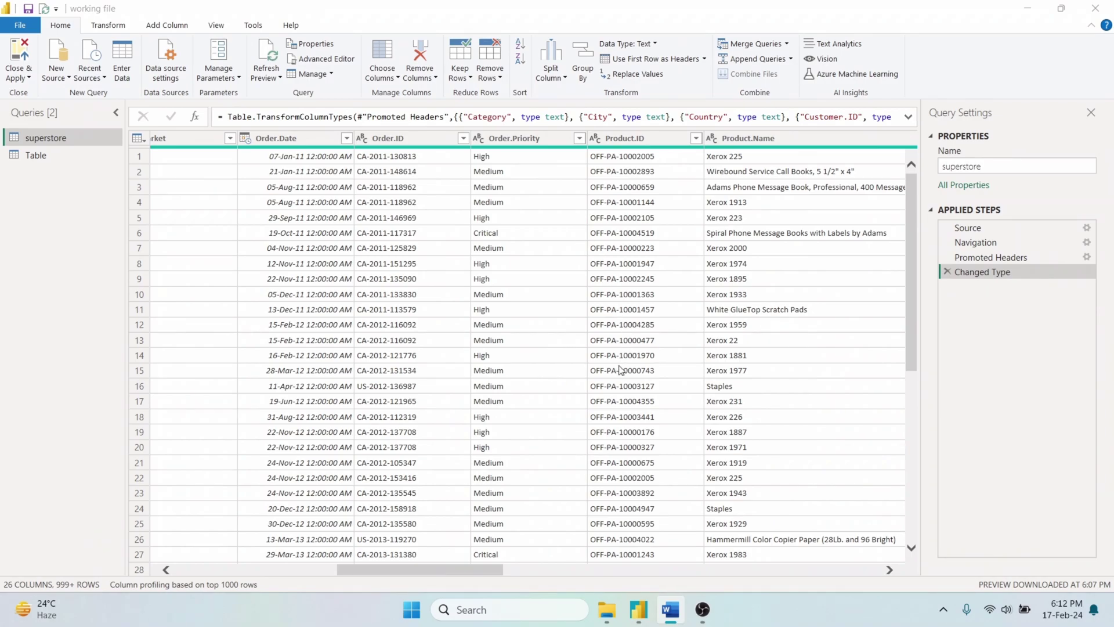
Split Order.ID with custom delimiter '-' at each occurrence into three columns.
scroll(608, 321, "down", 7)
scroll(608, 321, "up", 7)
left_click(444, 138)
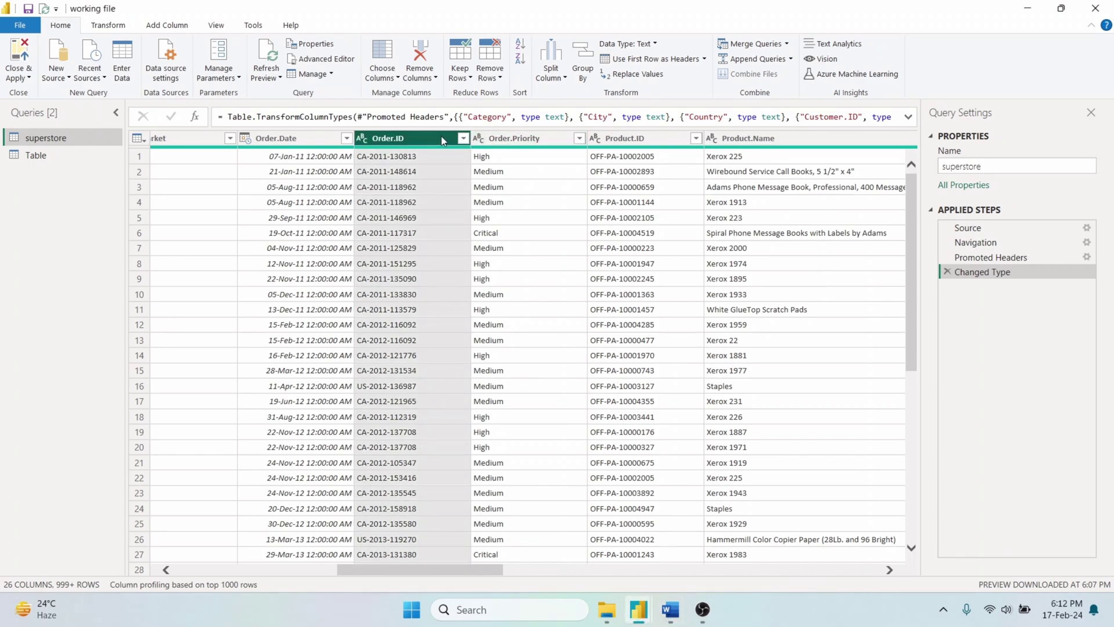
left_click(551, 69)
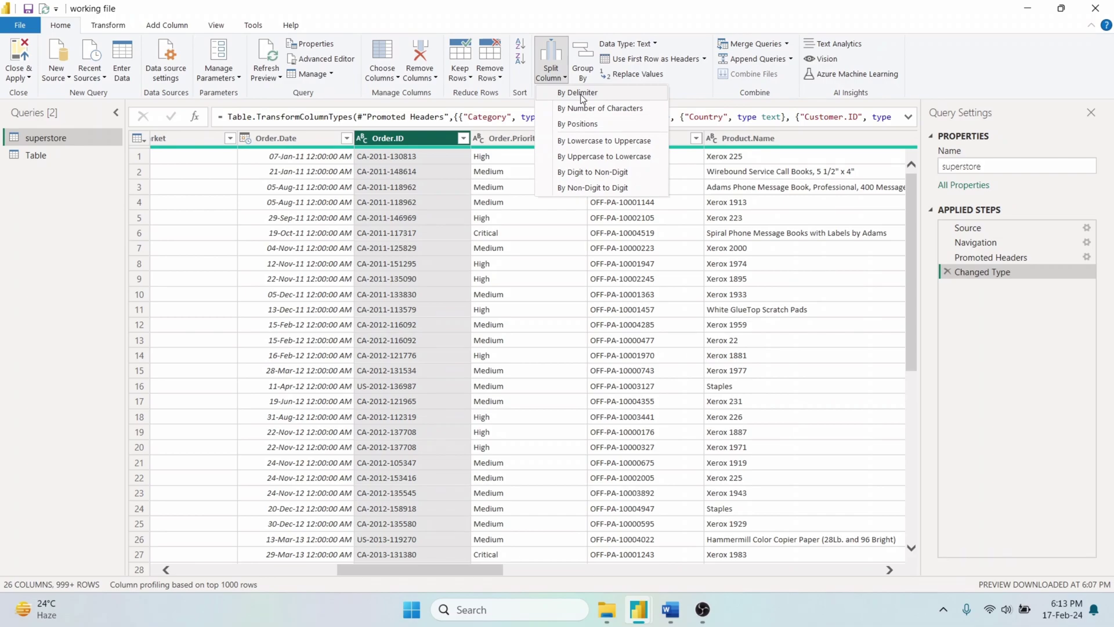
left_click(580, 94)
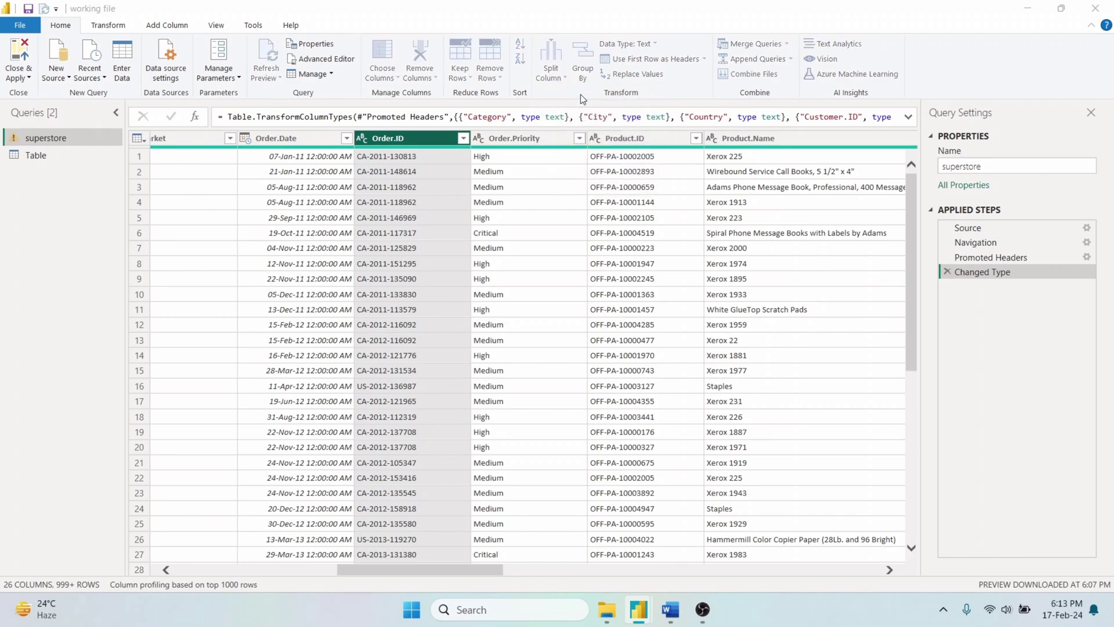
left_click(535, 219)
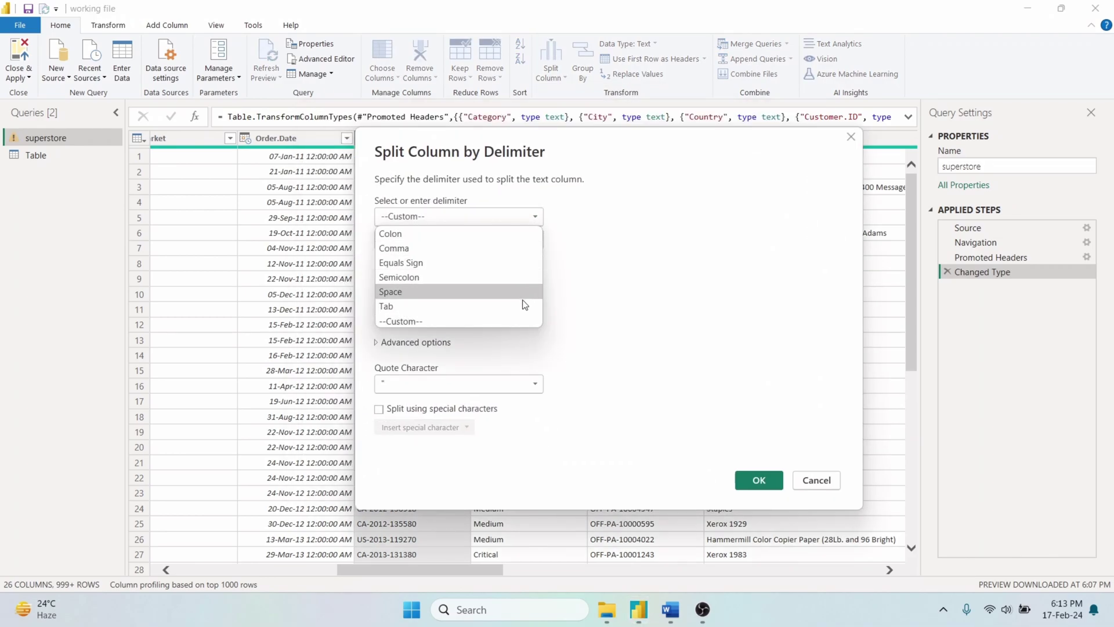
left_click(524, 211)
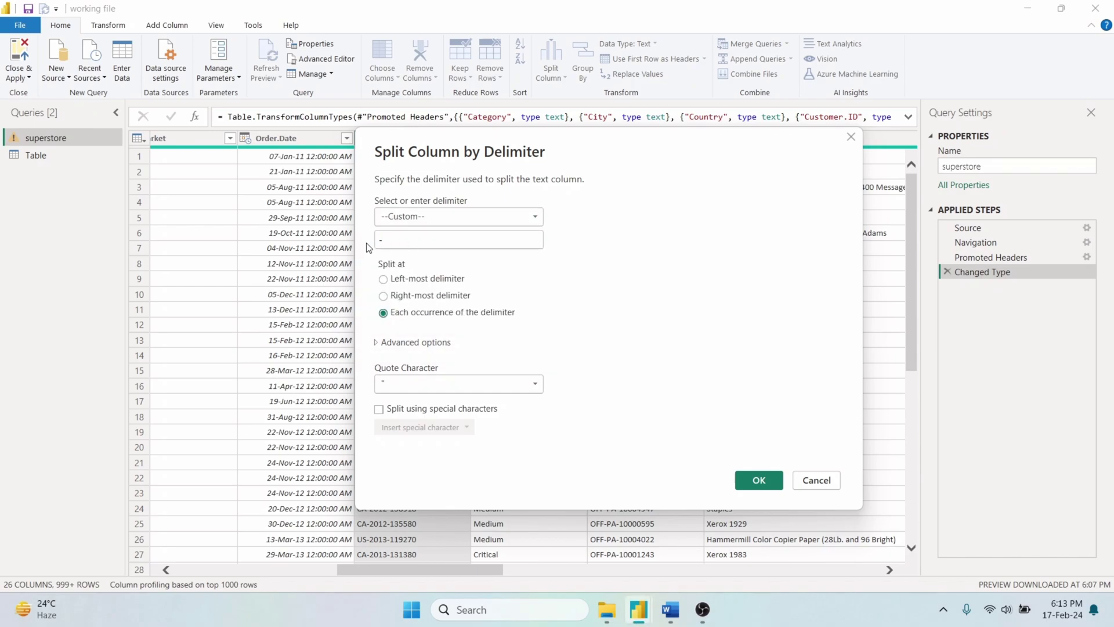
double_click(381, 240)
left_click(404, 240)
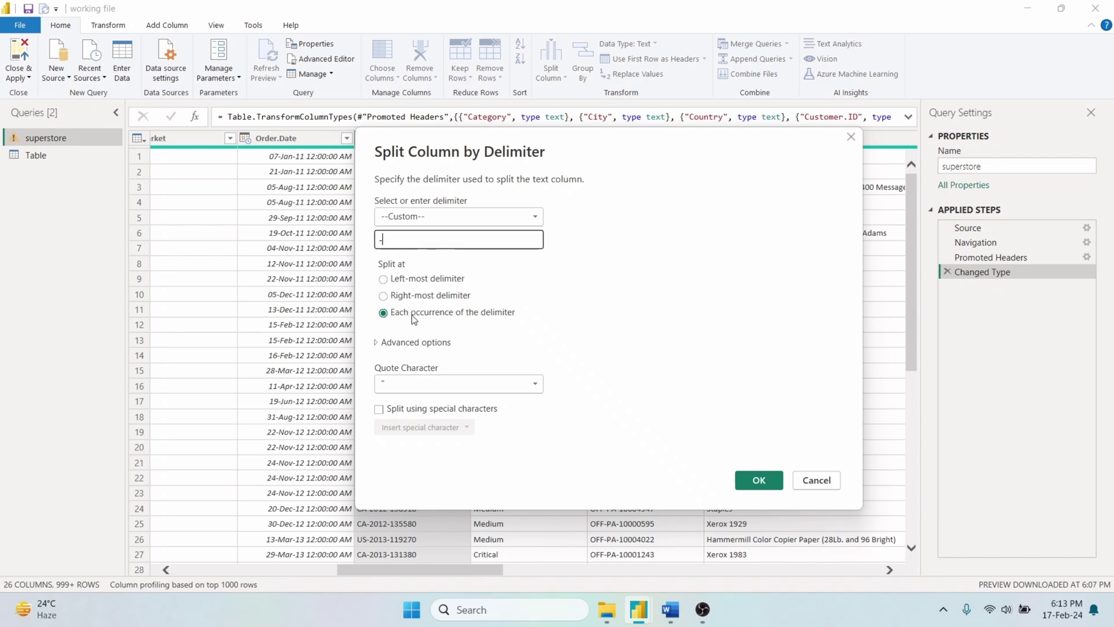
left_click(409, 314)
left_click(759, 480)
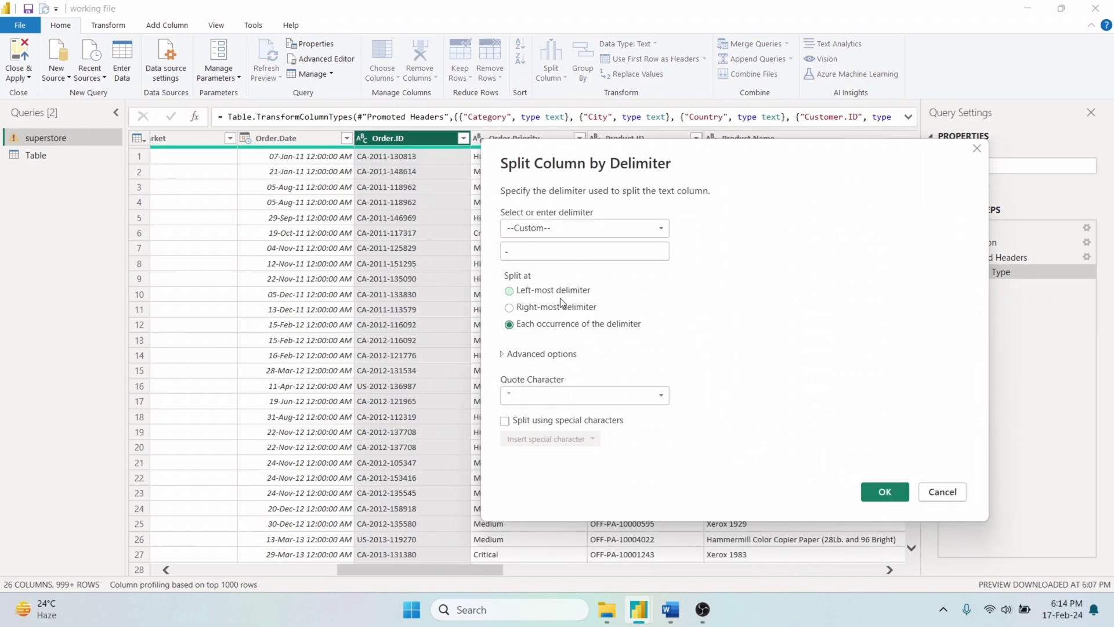
Split Order.ID at the left-most hyphen, then at the right-most hyphen instead.
left_click(555, 291)
left_click(878, 488)
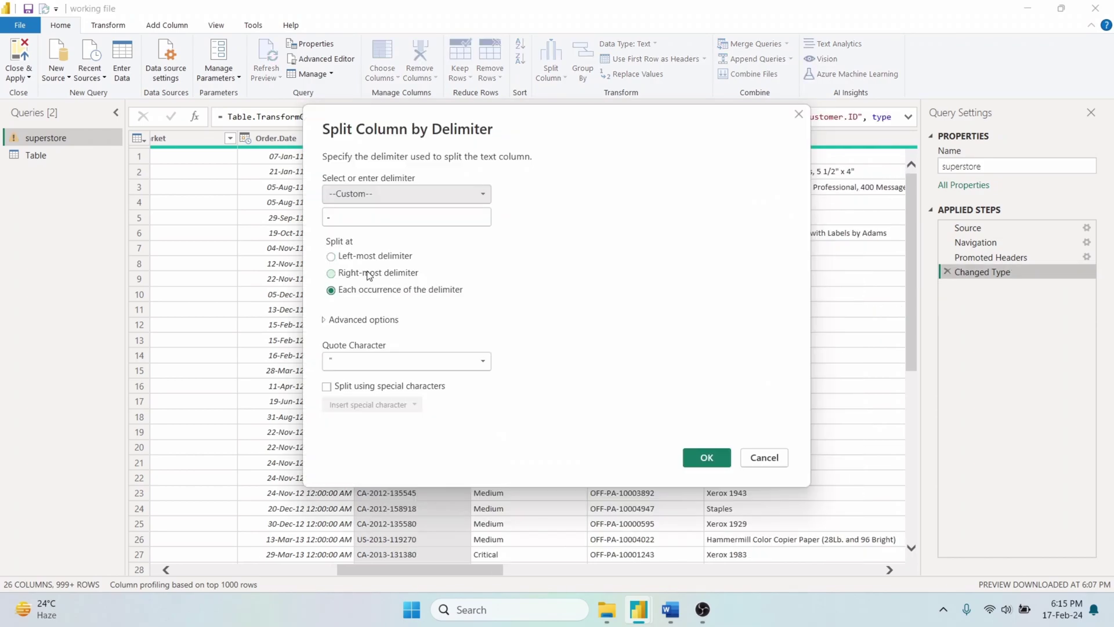
left_click(369, 274)
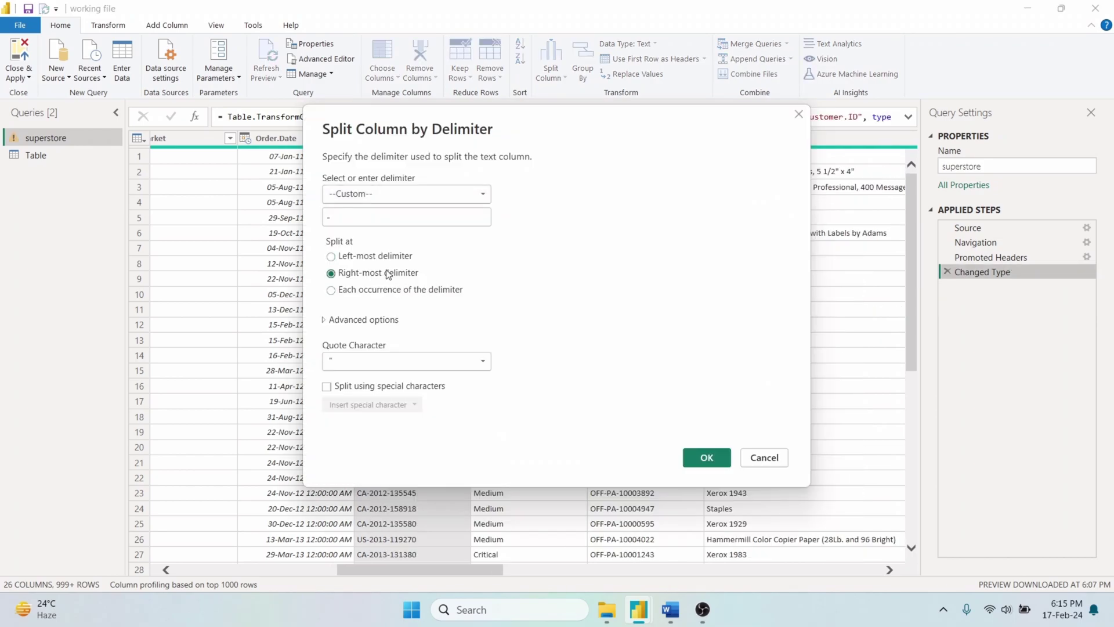
left_click(703, 459)
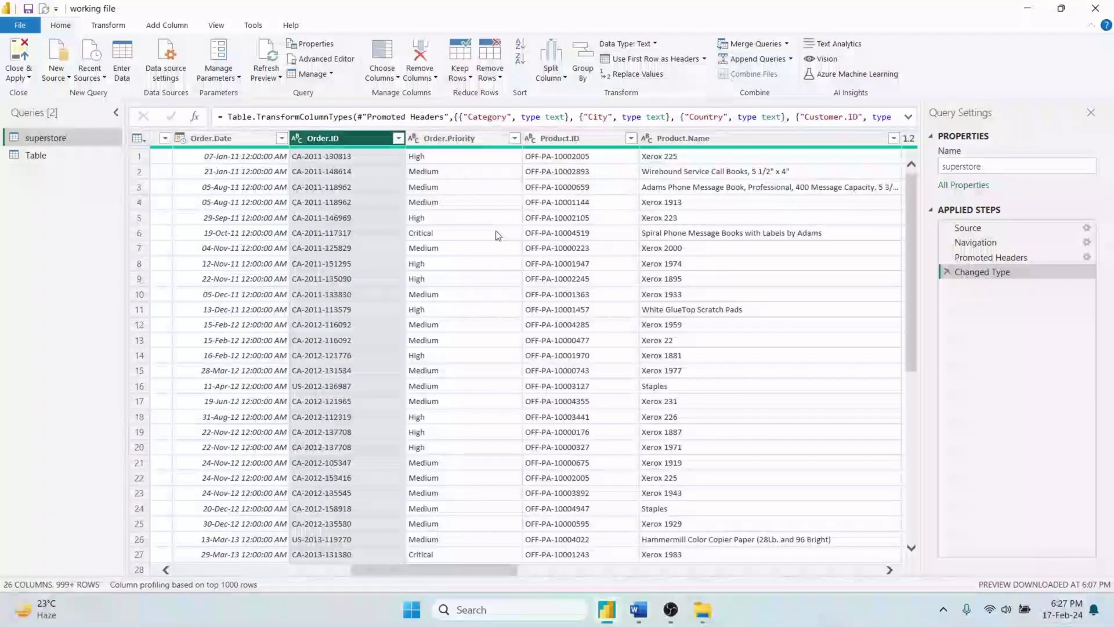
Split Product.ID repeatedly into 5-character pieces.
left_click(566, 140)
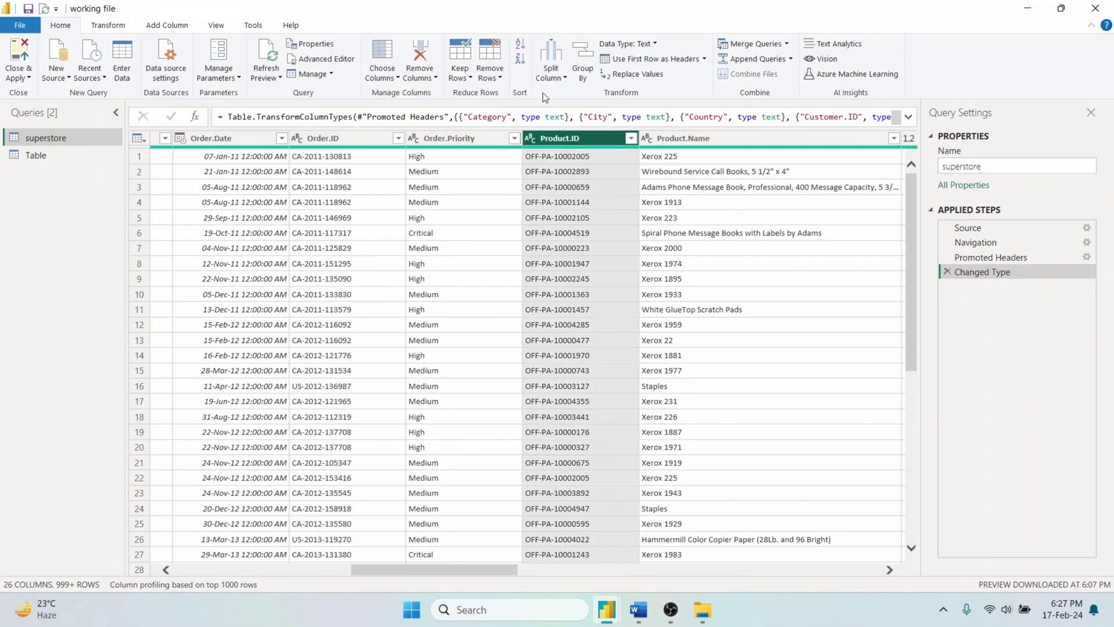
left_click(547, 67)
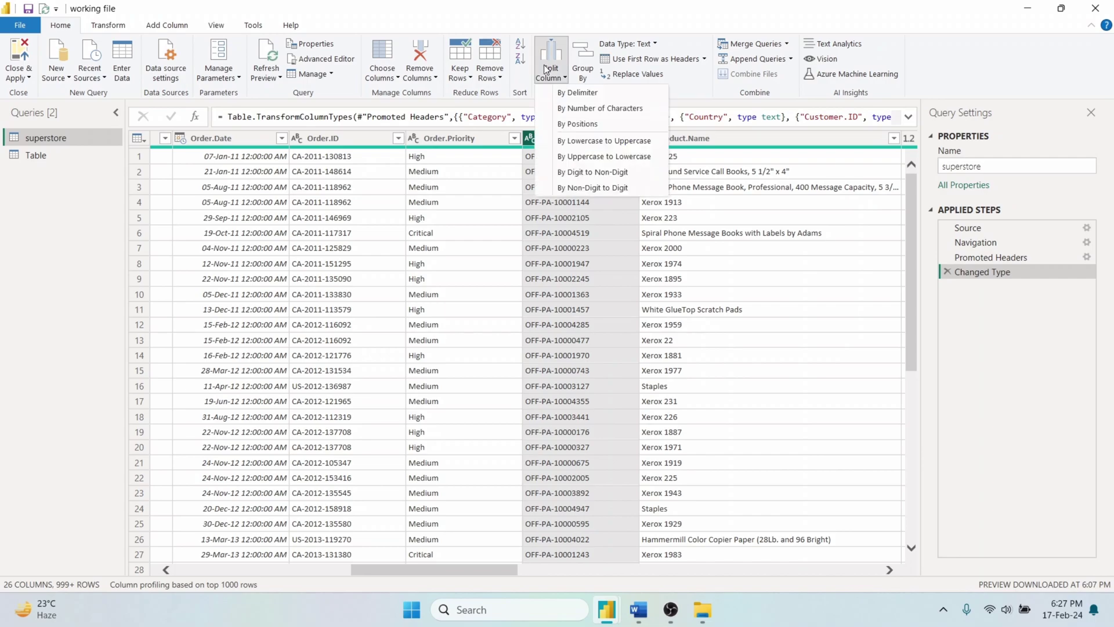
left_click(577, 109)
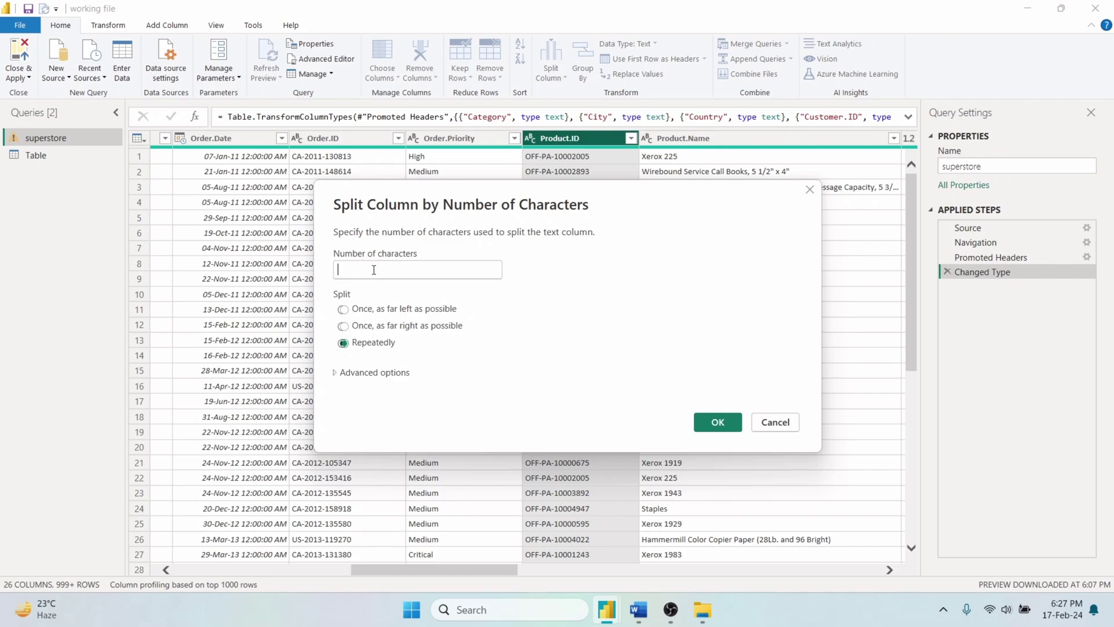
type("5")
left_click(717, 423)
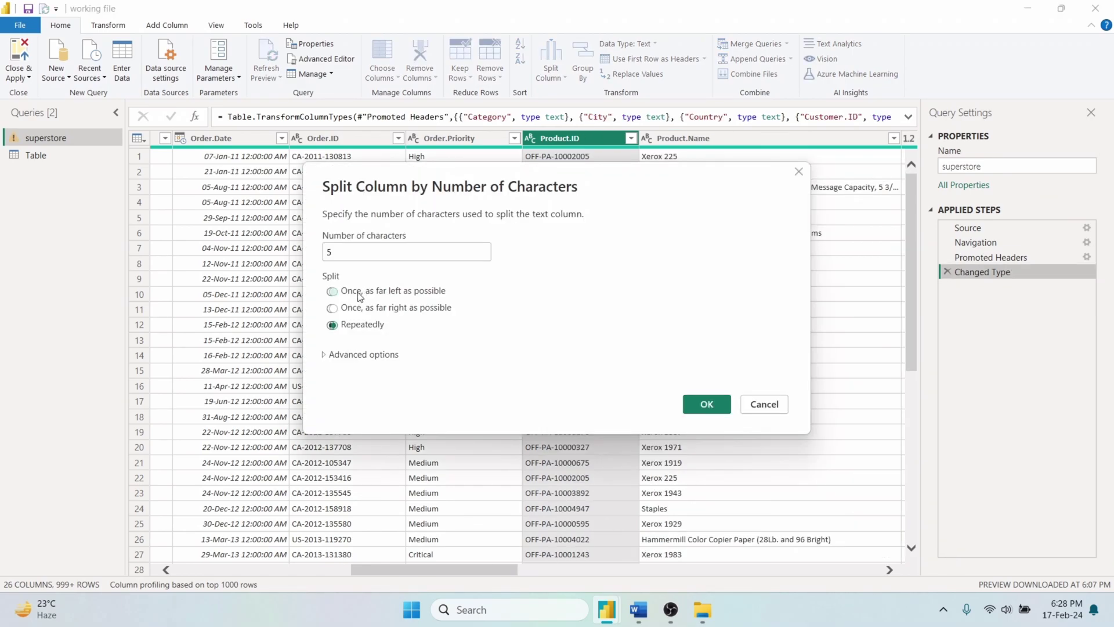
Try single 5-character splits from the left, then the right, and undo the split.
left_click(359, 295)
left_click(700, 411)
left_click(340, 312)
left_click(699, 405)
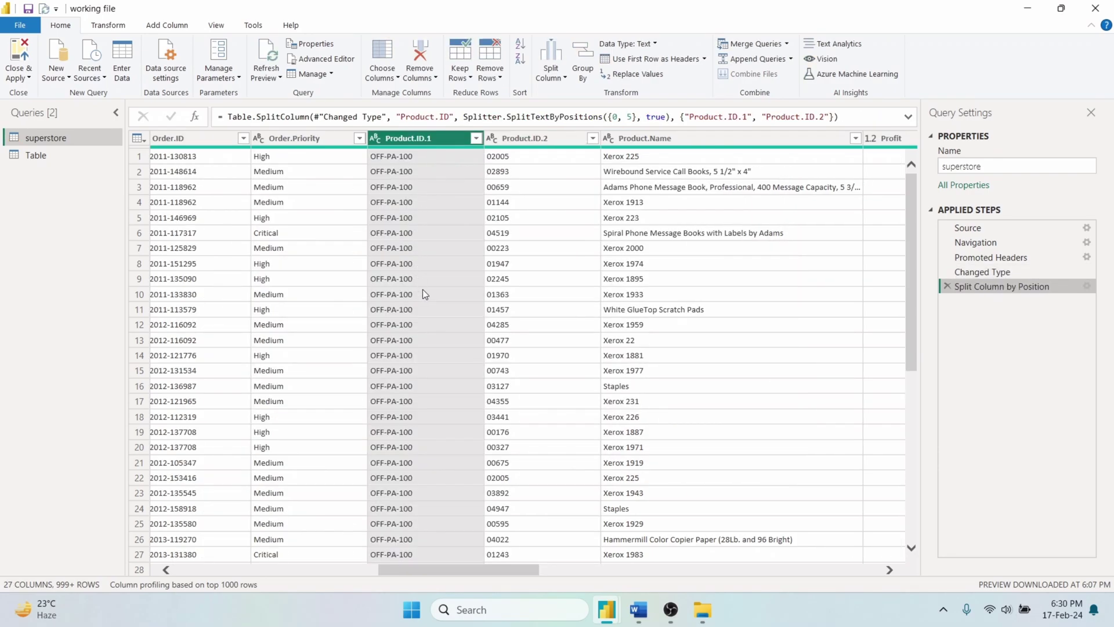
left_click(496, 160)
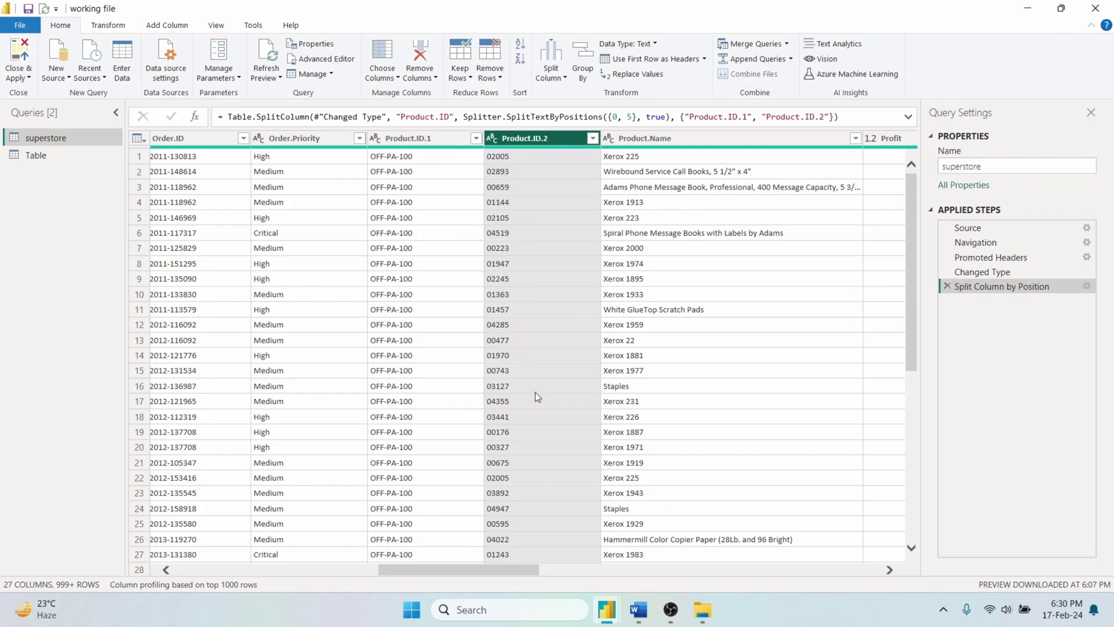
key("ctrl+z")
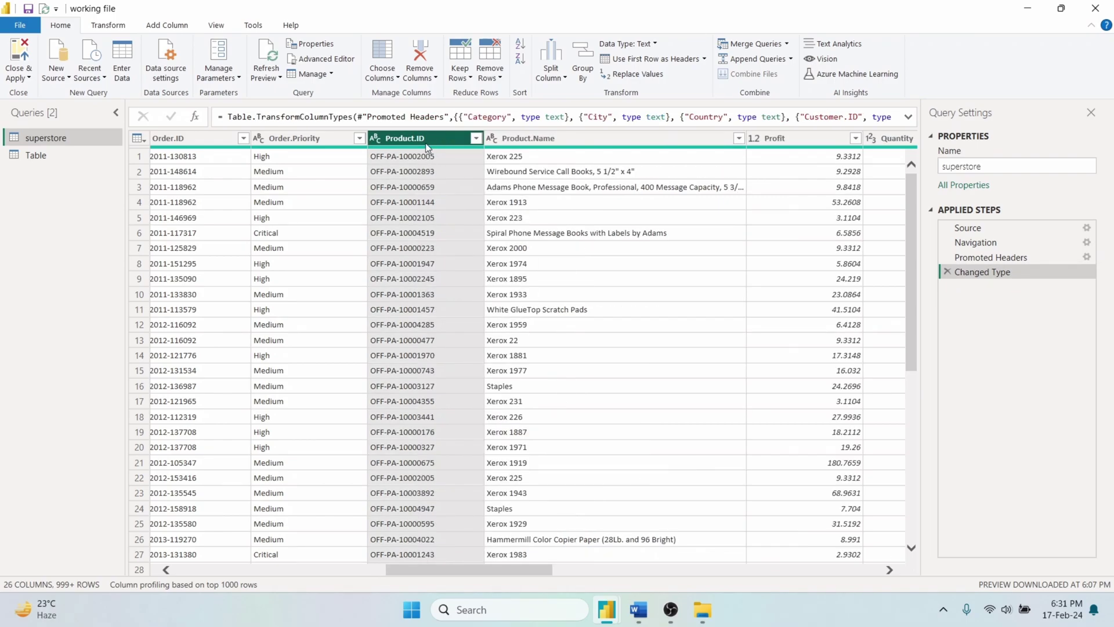
Split Product.ID by positions, first at 3 and 6, then at 3, 6 and 10.
left_click(550, 69)
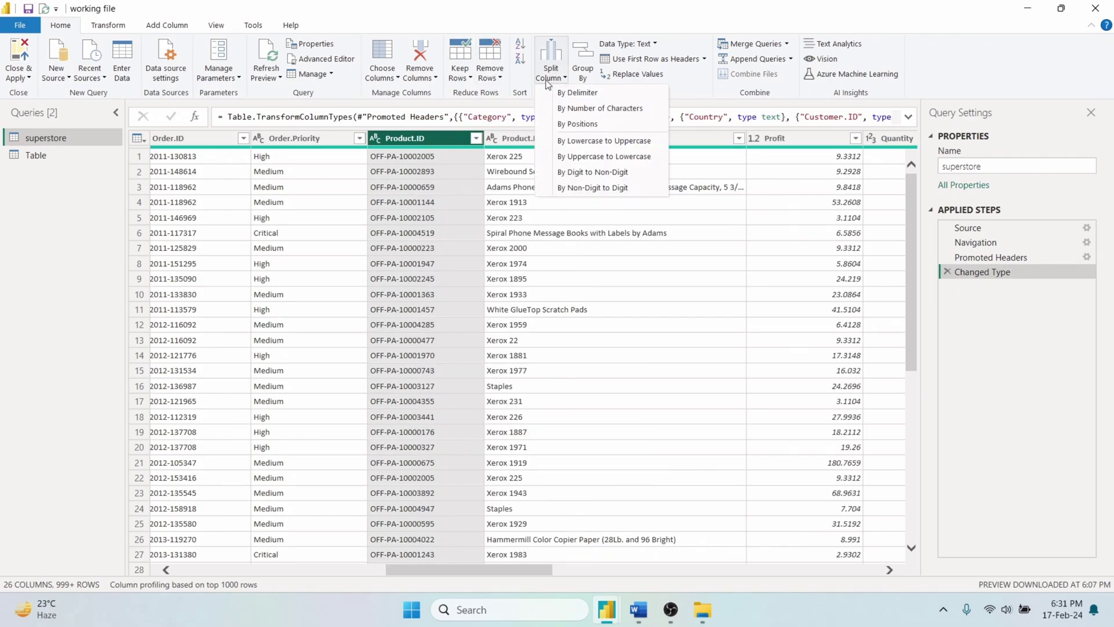
left_click(580, 125)
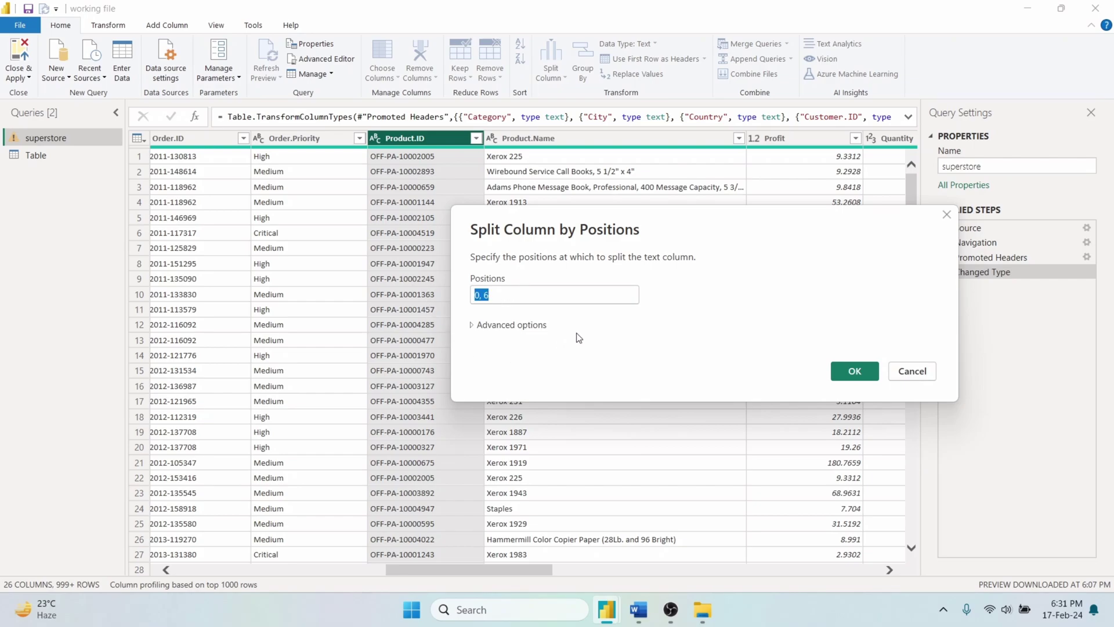
type("3")
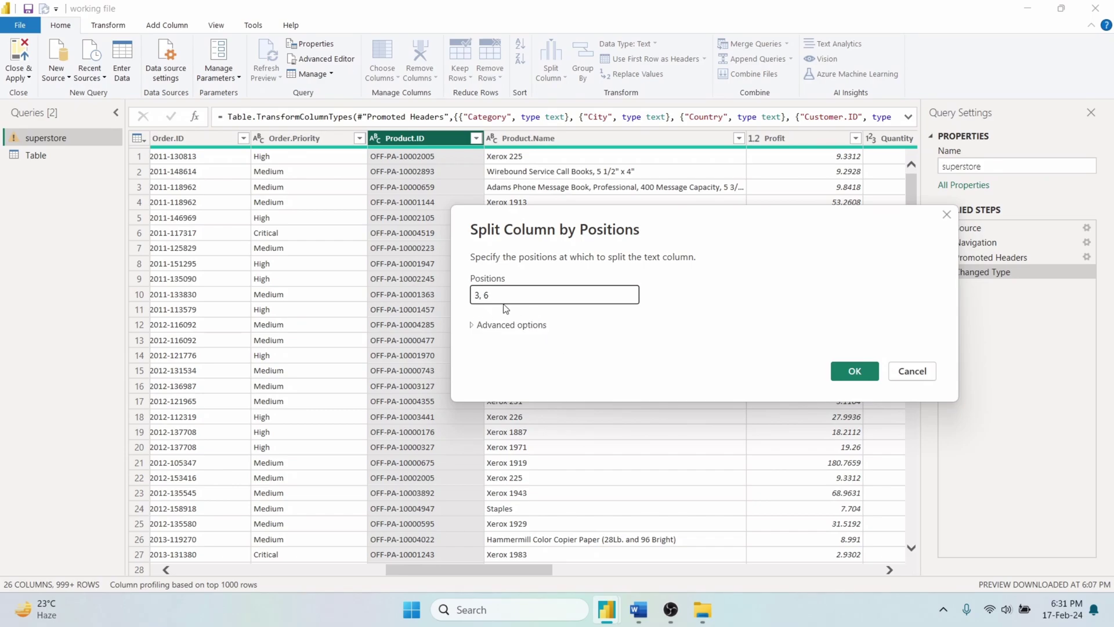
left_click(853, 372)
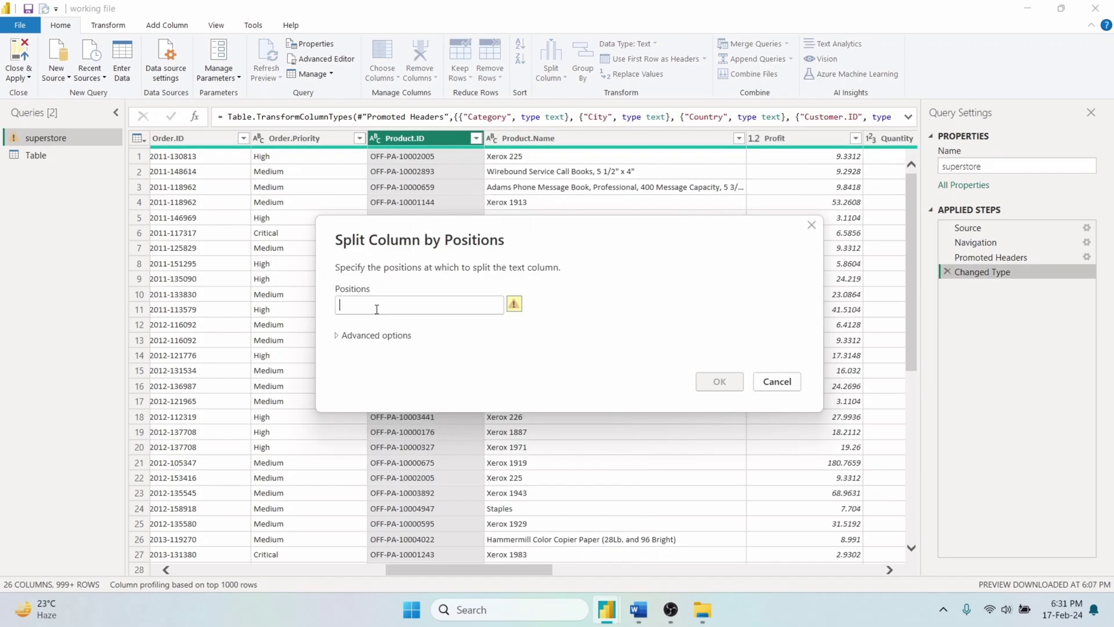
type("3, 6, 10")
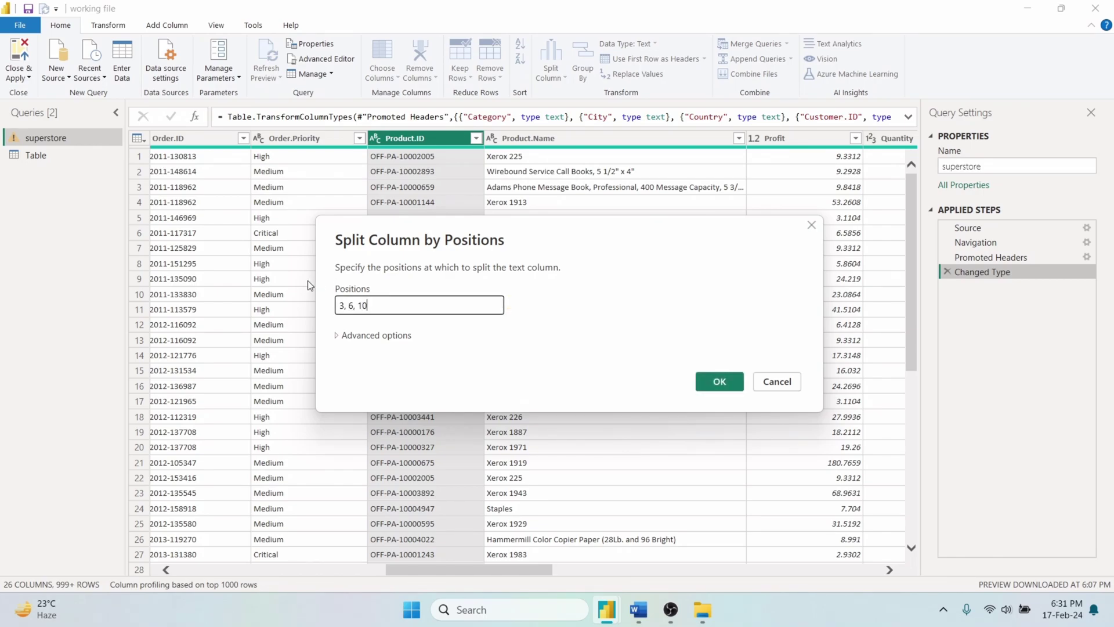
left_click(718, 382)
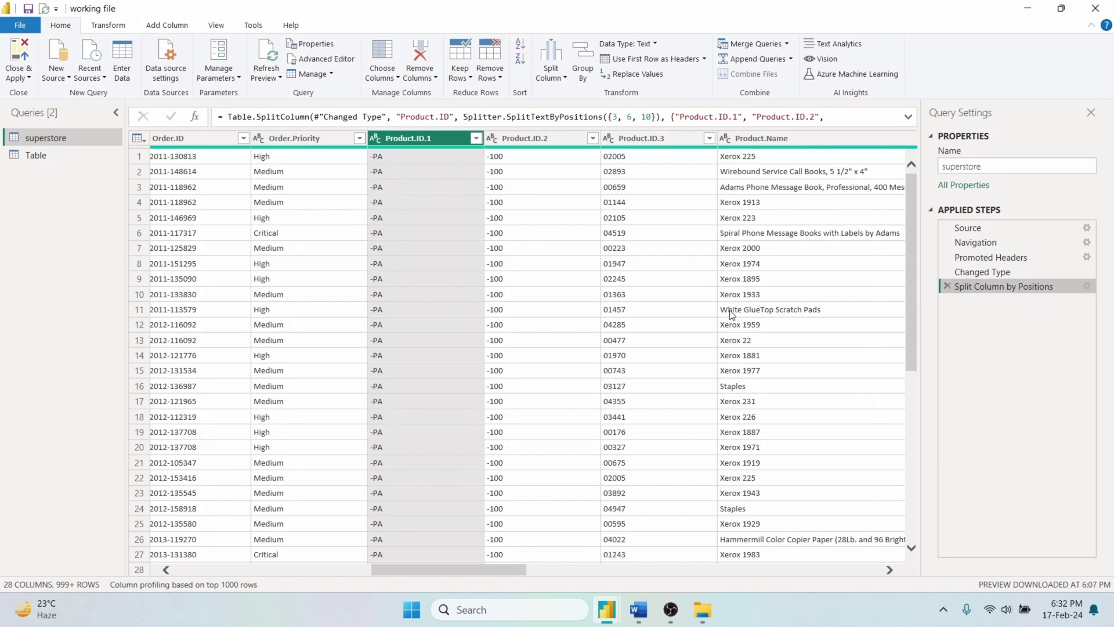
Undo the position split, then split Product.Name at each non-digit-to-digit transition.
key("ctrl+z")
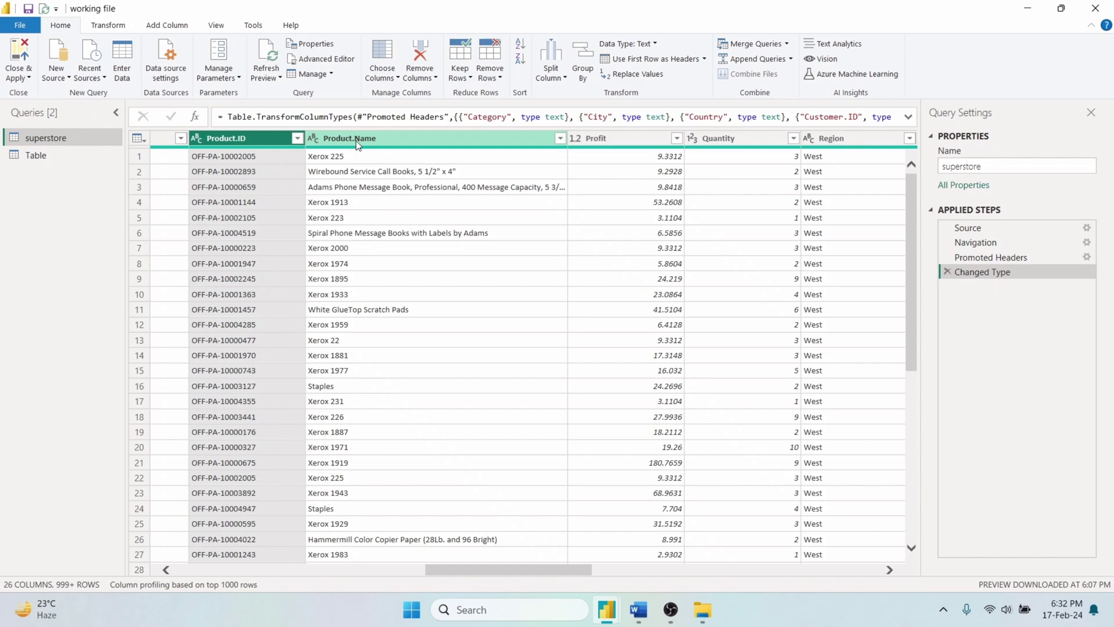
left_click(376, 141)
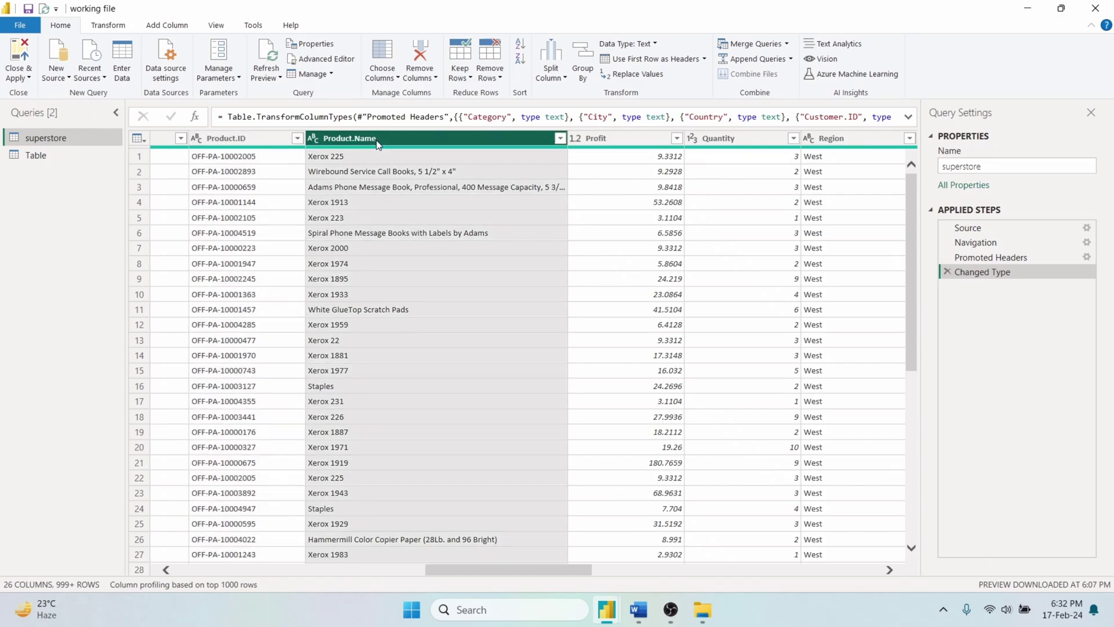
left_click(546, 81)
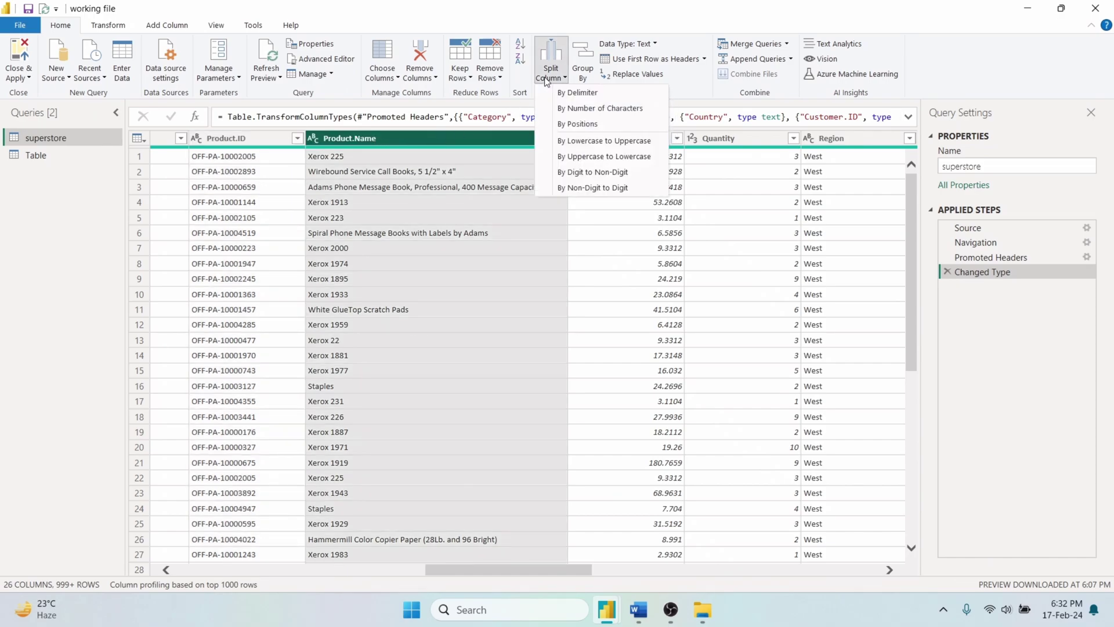
left_click(608, 188)
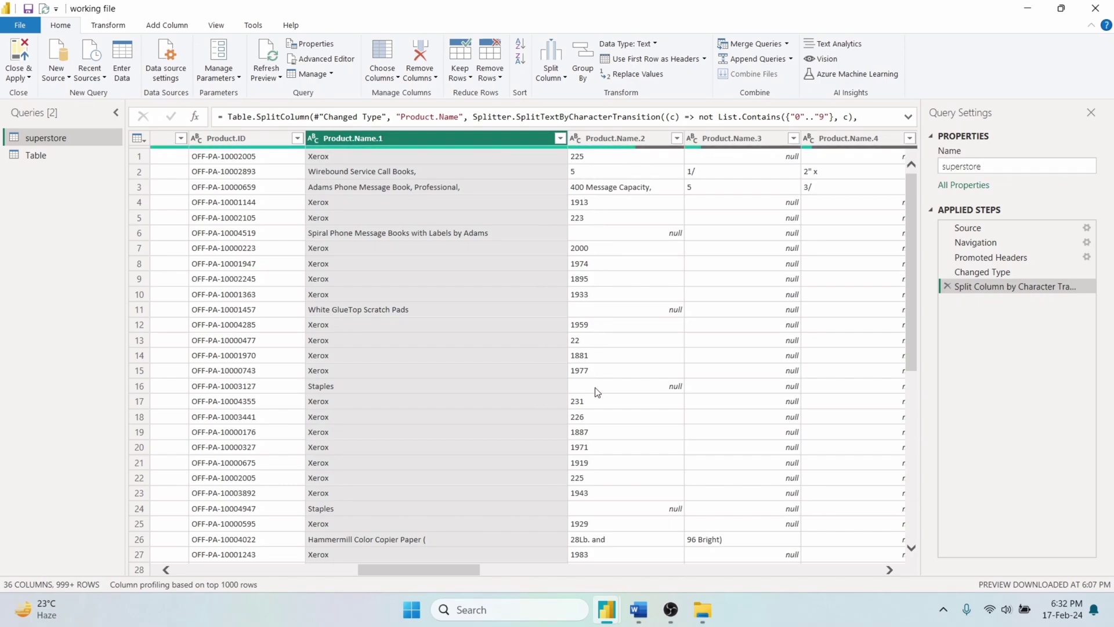
scroll(395, 297, "down", 9)
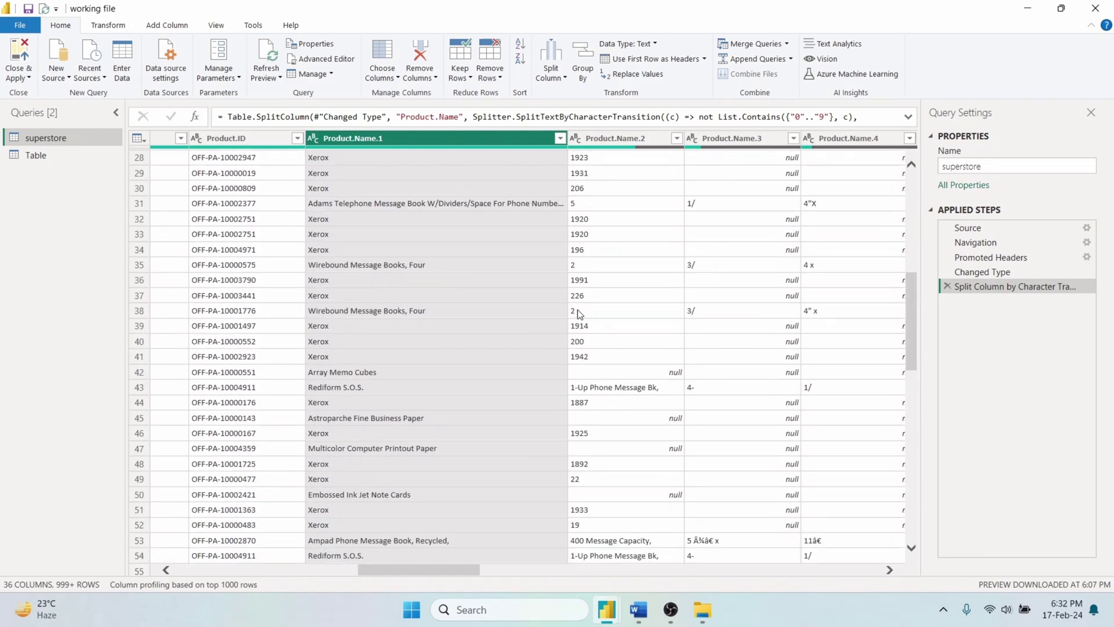
scroll(520, 340, "down", 7)
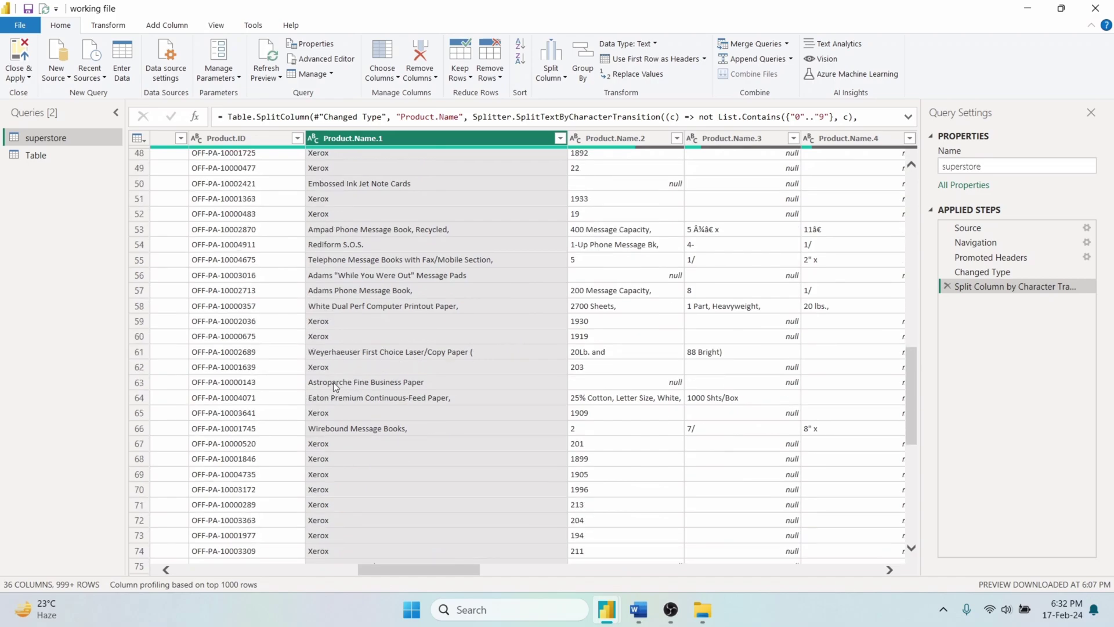